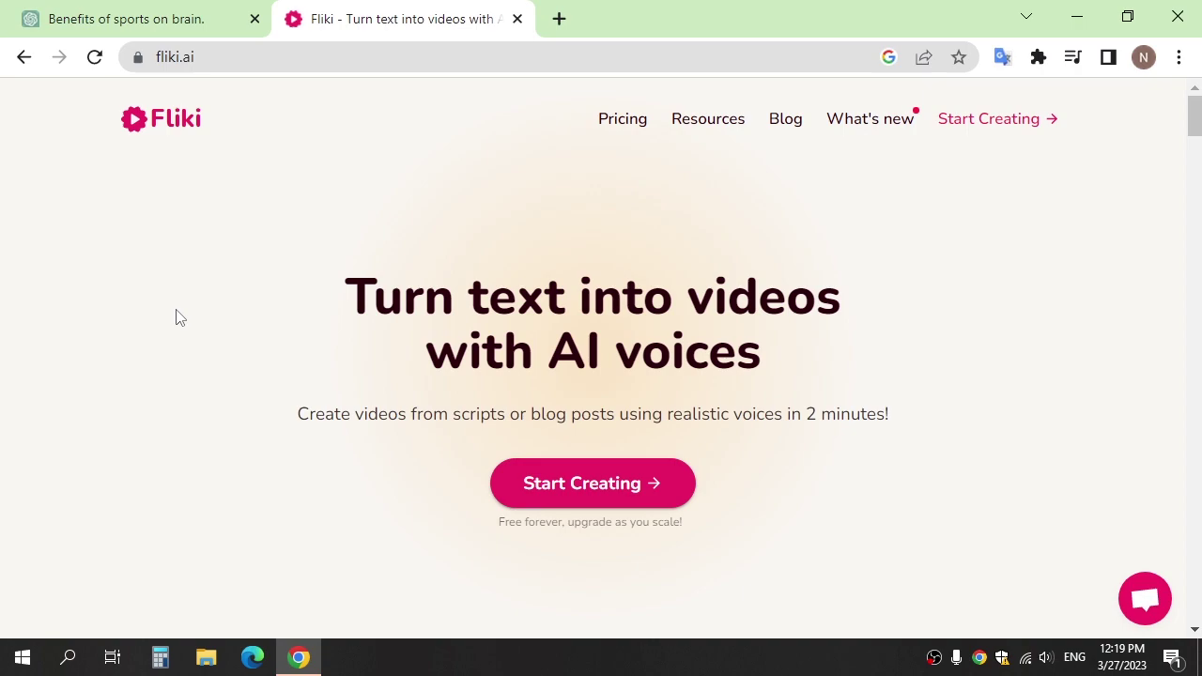
Step: Review the Free plan's 5-minute allowance and features, then the Basic and Standard plans
{"action": "scroll", "coordinate": [157, 298], "scroll_direction": "down", "scroll_amount": 3}
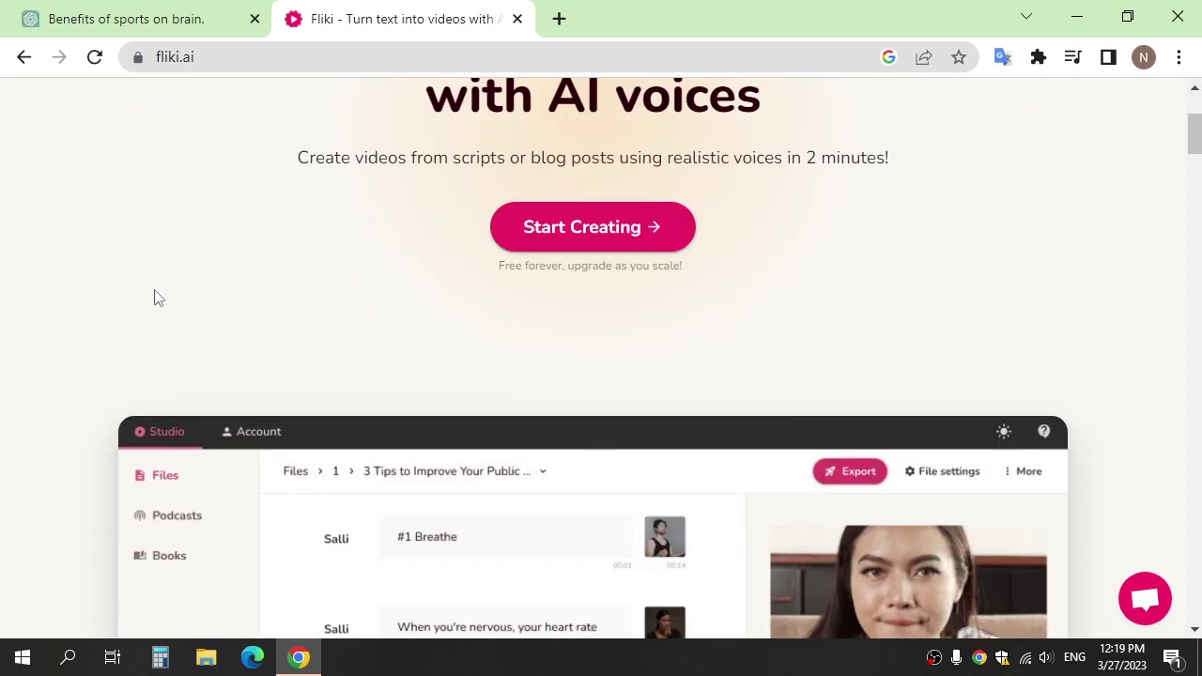
{"action": "scroll", "coordinate": [158, 297], "scroll_direction": "down", "scroll_amount": 15}
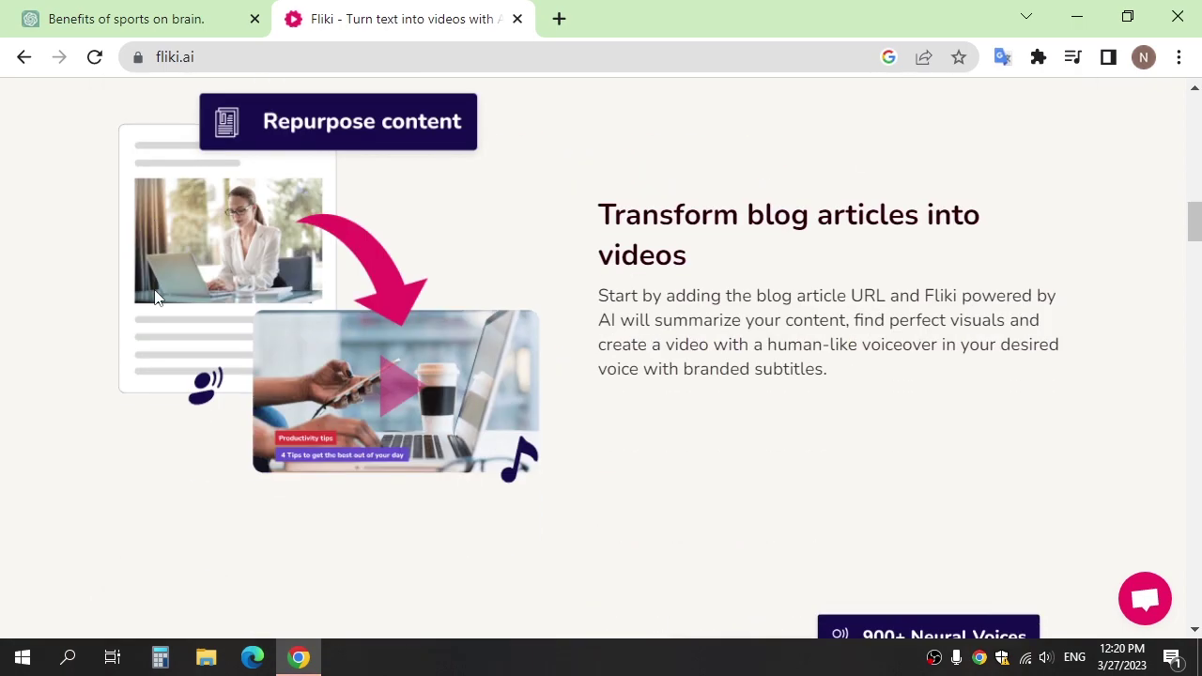
{"action": "scroll", "coordinate": [158, 298], "scroll_direction": "down", "scroll_amount": 5}
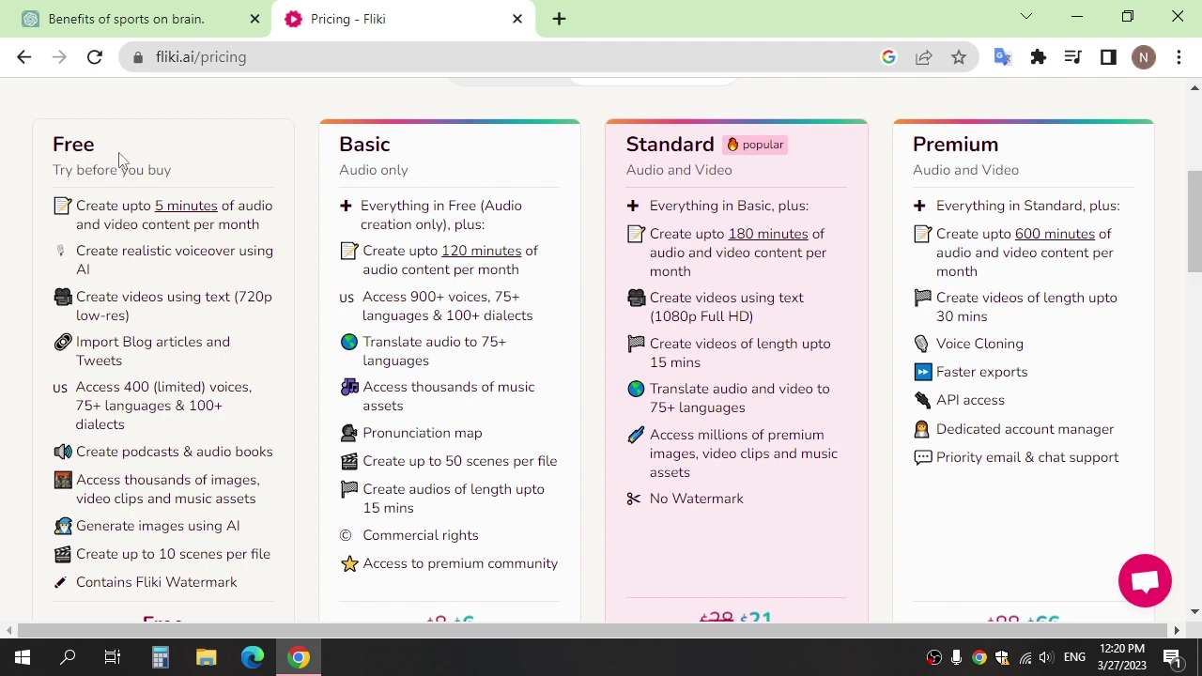
{"action": "left_click_drag", "start_coordinate": [97, 152], "coordinate": [39, 158]}
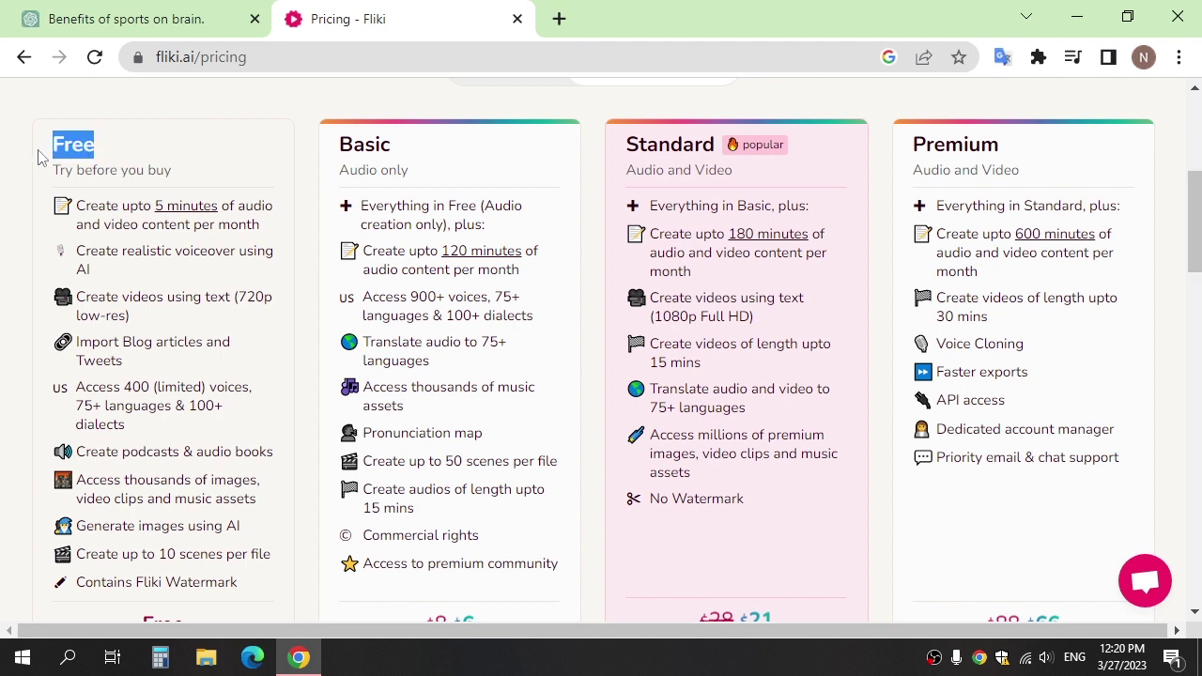
{"action": "left_click", "coordinate": [39, 158]}
{"action": "left_click_drag", "start_coordinate": [226, 212], "coordinate": [148, 208]}
{"action": "left_click", "coordinate": [117, 206]}
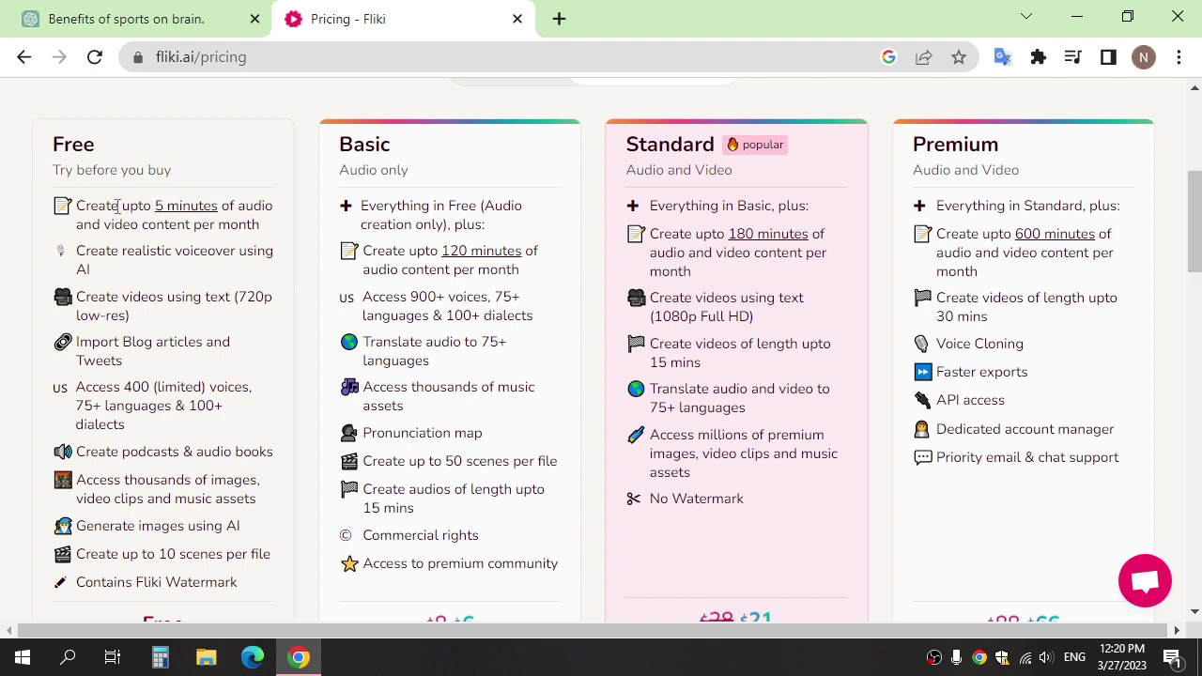
{"action": "left_click_drag", "start_coordinate": [400, 152], "coordinate": [303, 151]}
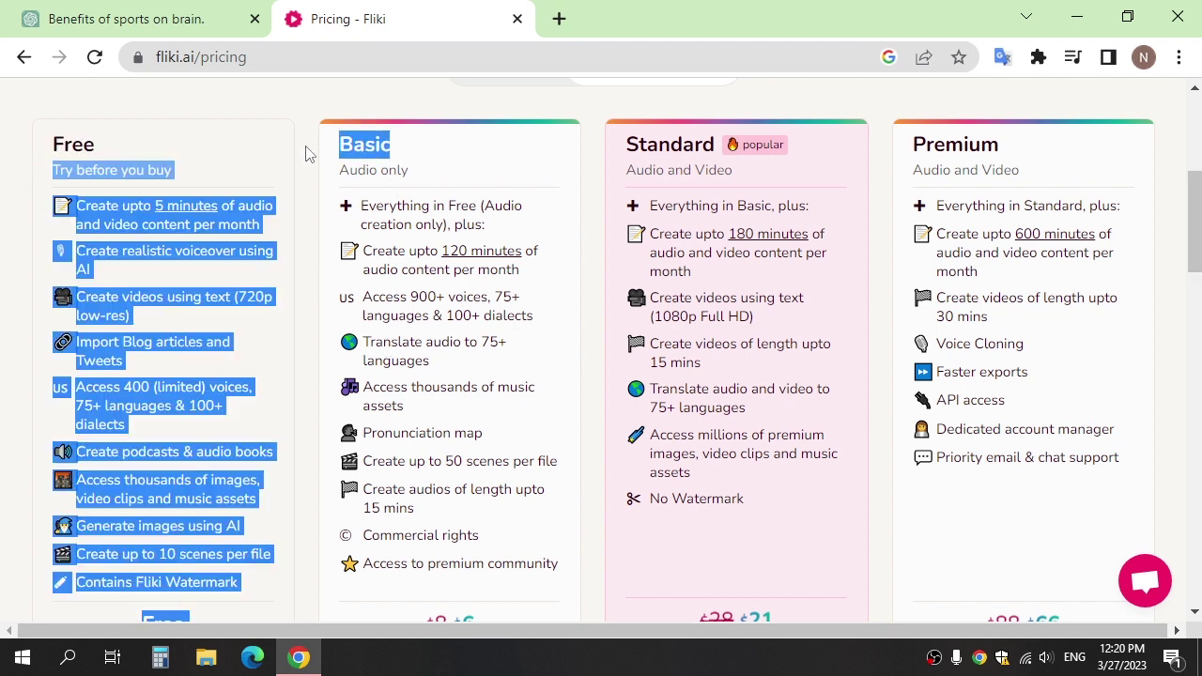
{"action": "double_click", "coordinate": [685, 146]}
{"action": "double_click", "coordinate": [367, 146]}
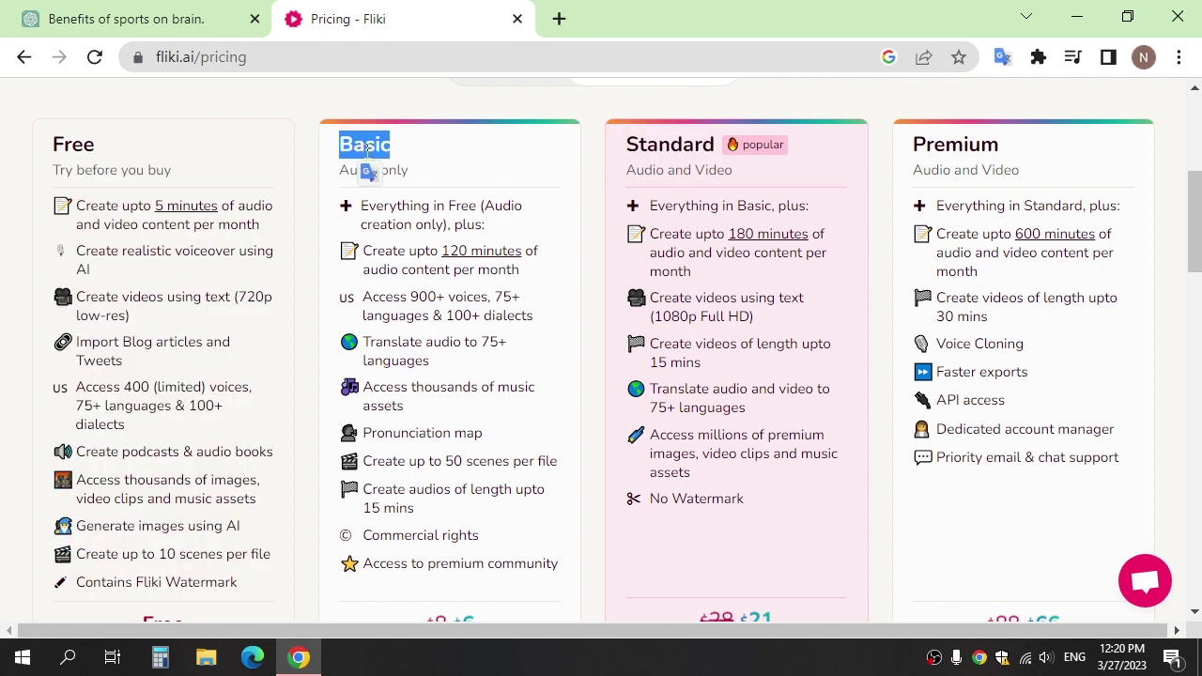
{"action": "left_click", "coordinate": [4, 289]}
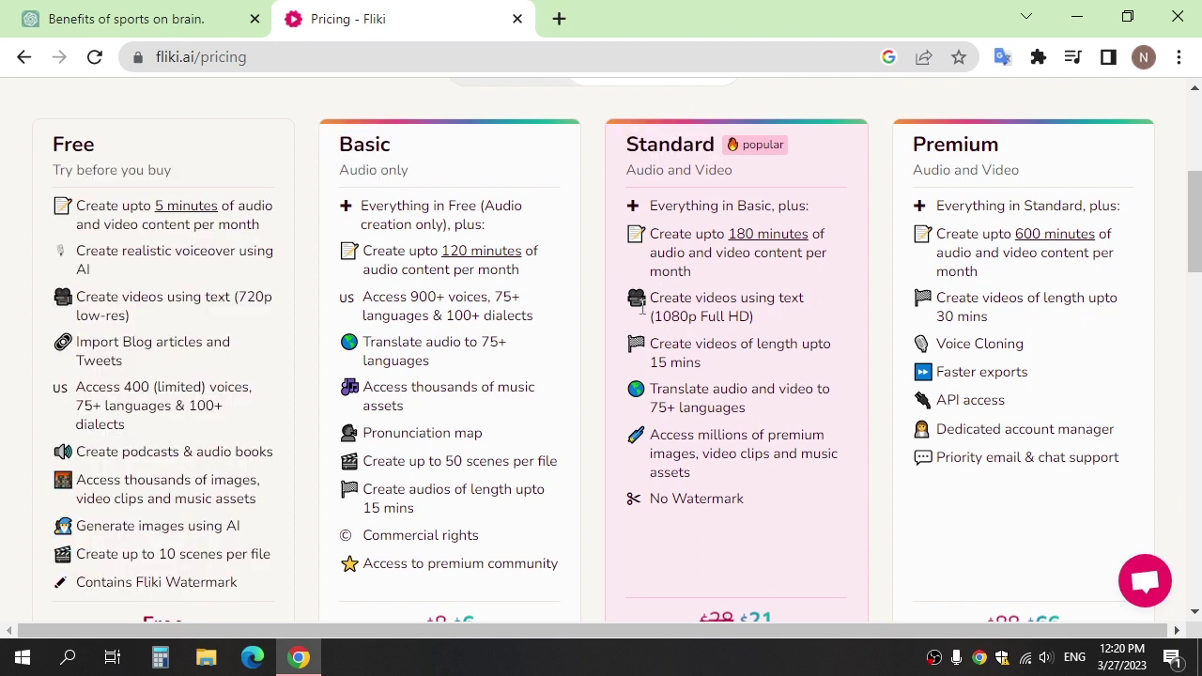
Step: Return to the Fliki homepage and go to the login page via Start Creating
{"action": "scroll", "coordinate": [777, 452], "scroll_direction": "down", "scroll_amount": 1}
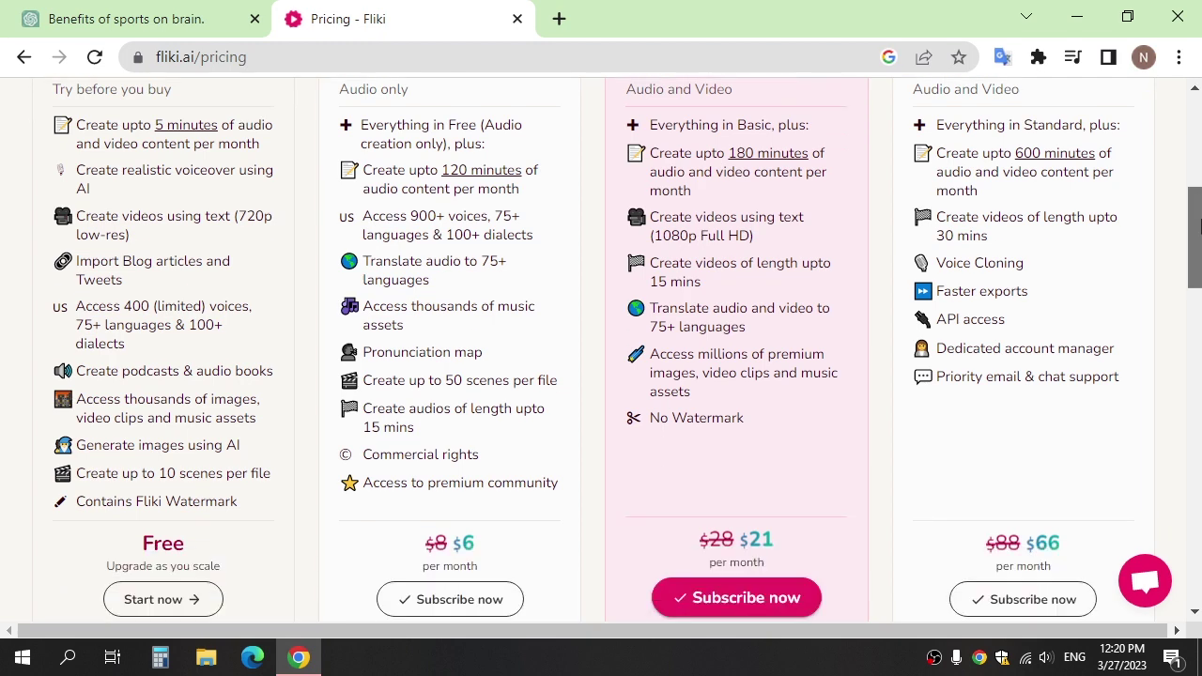
{"action": "key", "text": "alt+Left"}
{"action": "left_click", "coordinate": [585, 494]}
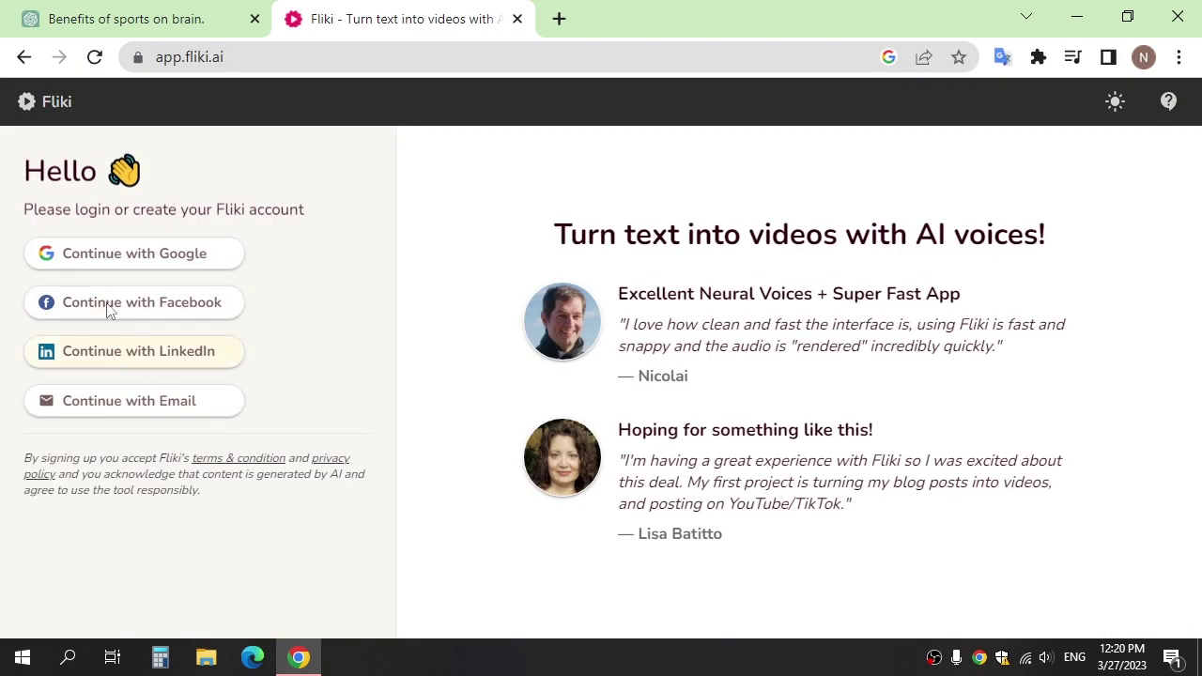
Step: Sign in and create a new English video file named for sports' brain benefits
{"action": "left_click", "coordinate": [120, 266]}
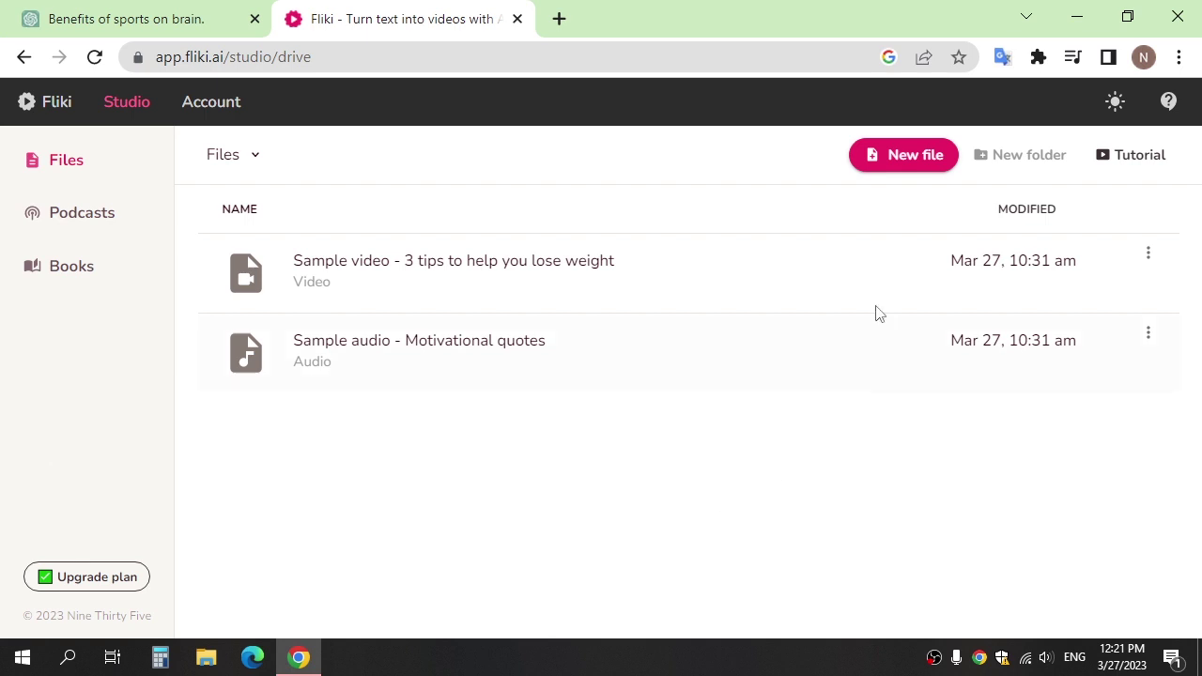
{"action": "left_click", "coordinate": [905, 158]}
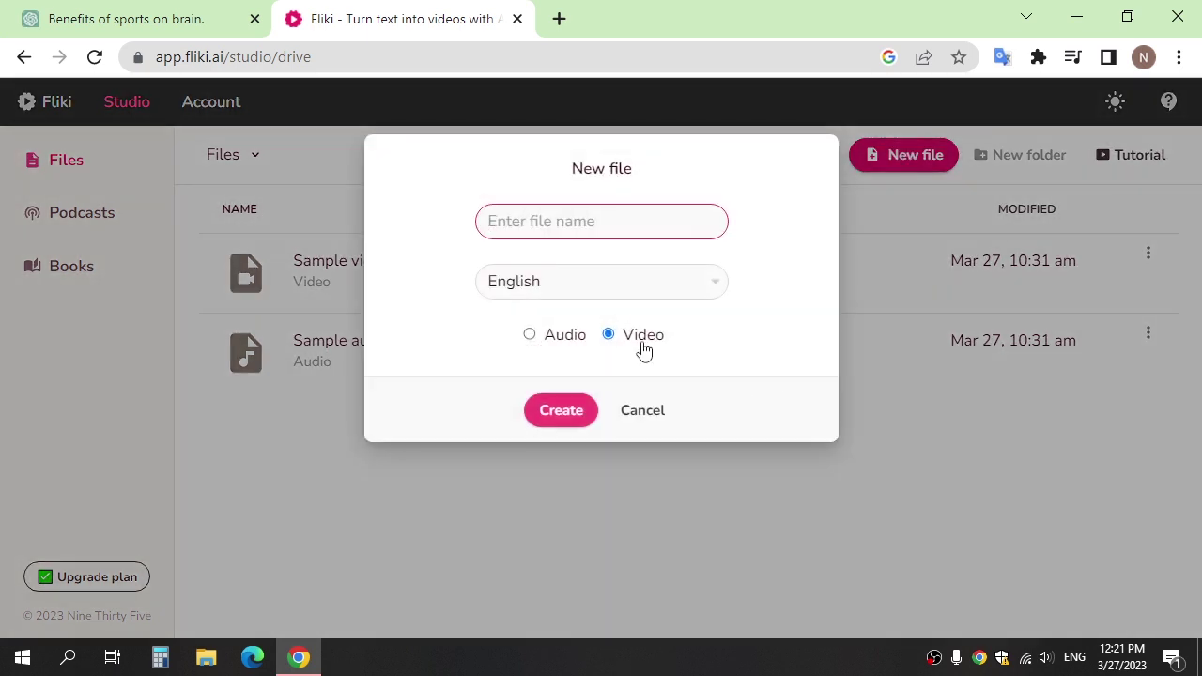
{"action": "key", "text": "ctrl+v"}
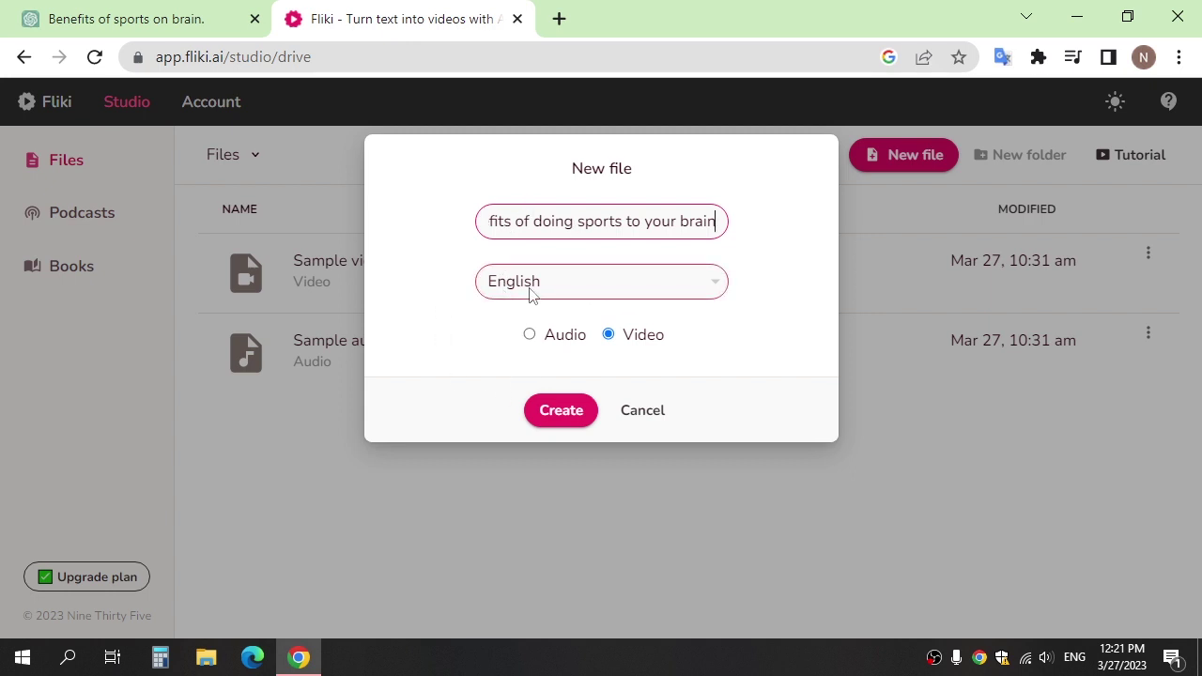
{"action": "left_click", "coordinate": [563, 418]}
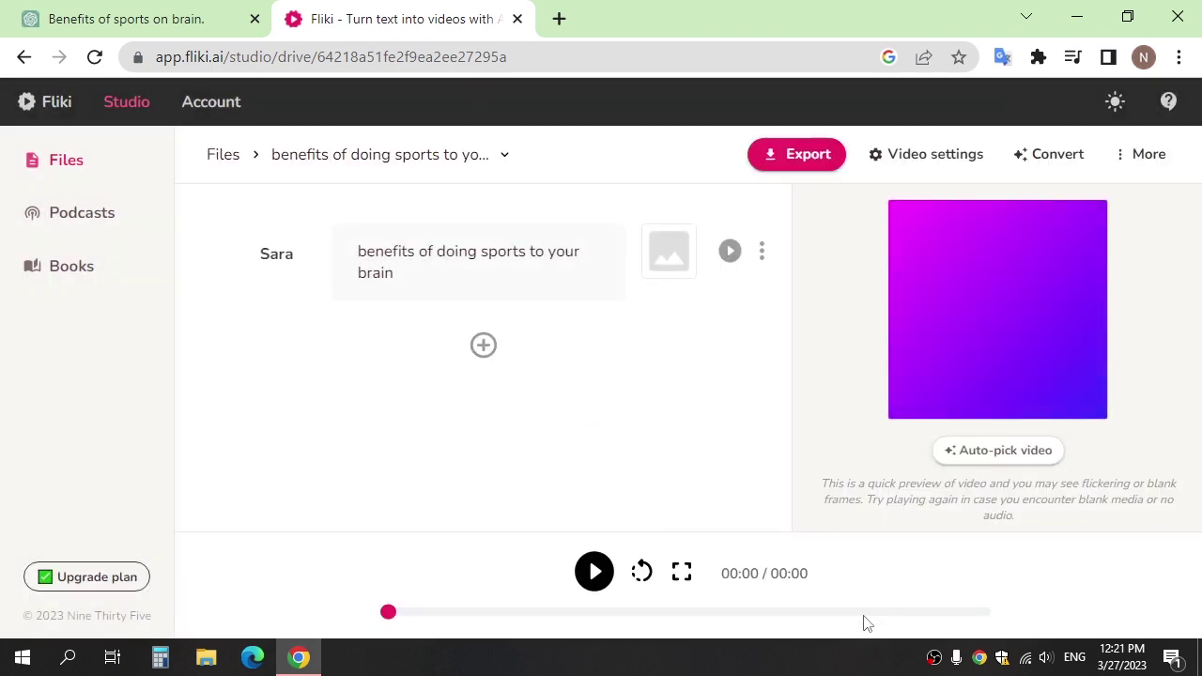
Step: Select ChatGPT's first point, Improved cognitive function
{"action": "left_click", "coordinate": [180, 21]}
{"action": "scroll", "coordinate": [353, 206], "scroll_direction": "up", "scroll_amount": 2}
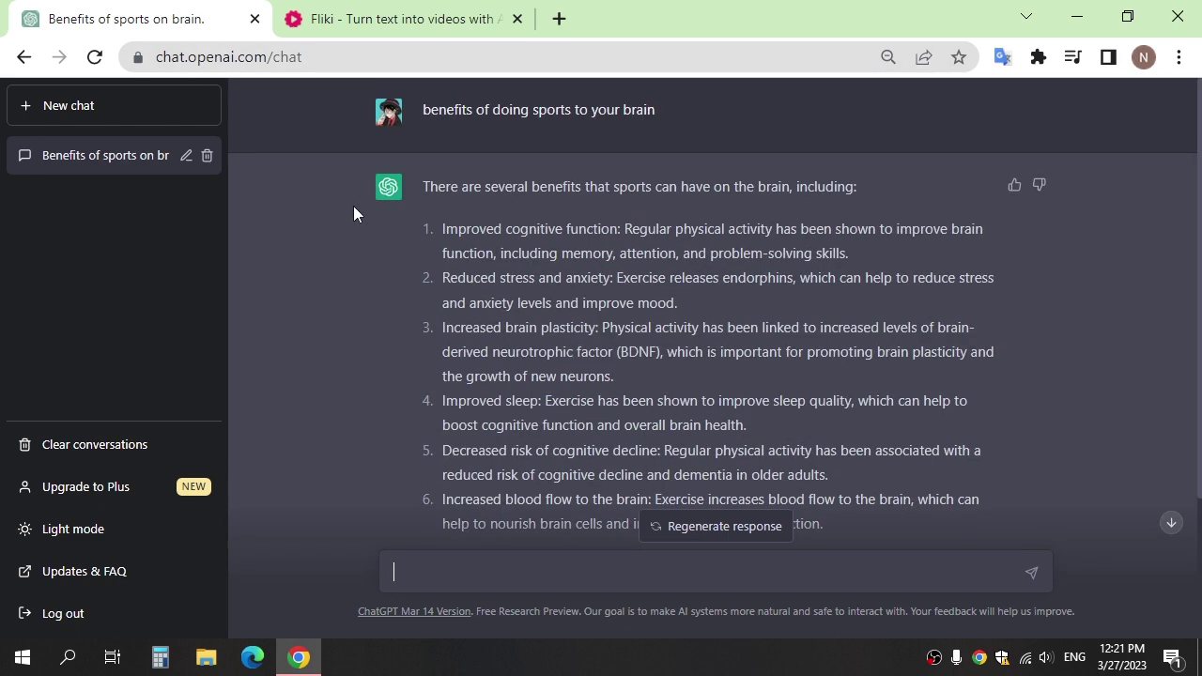
{"action": "left_click_drag", "start_coordinate": [444, 229], "coordinate": [858, 255]}
{"action": "key", "text": "ctrl+c"}
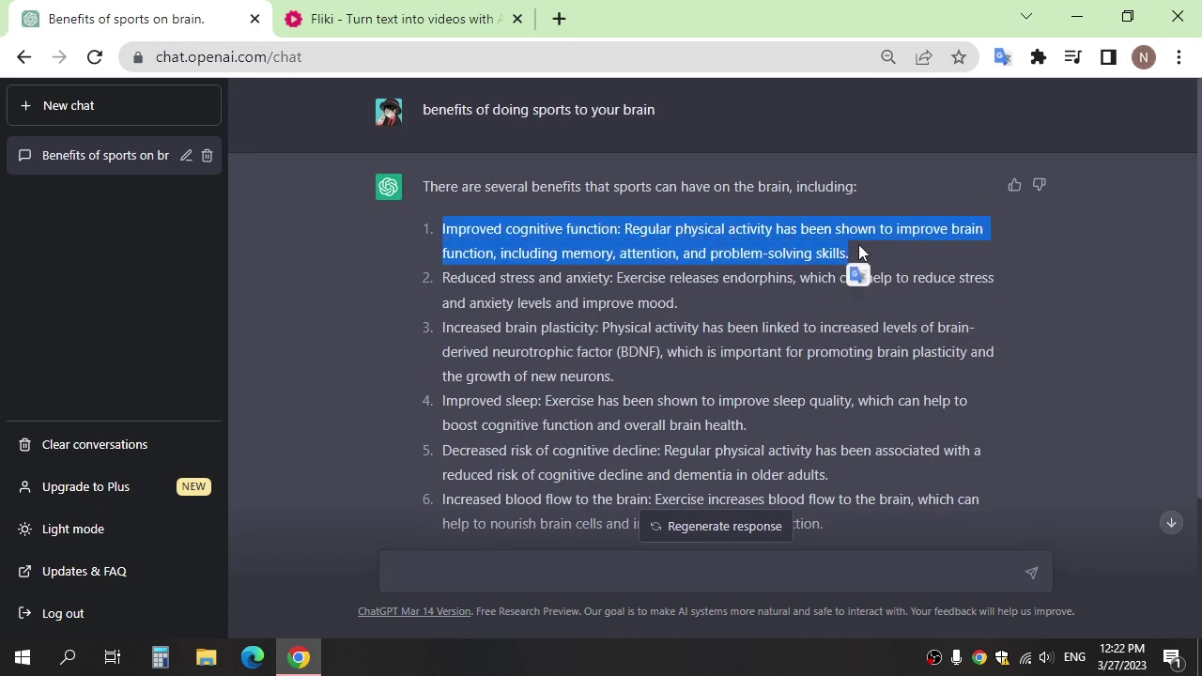
Step: Paste the cognitive function point into a new second scene and open its voice picker
{"action": "left_click", "coordinate": [399, 18]}
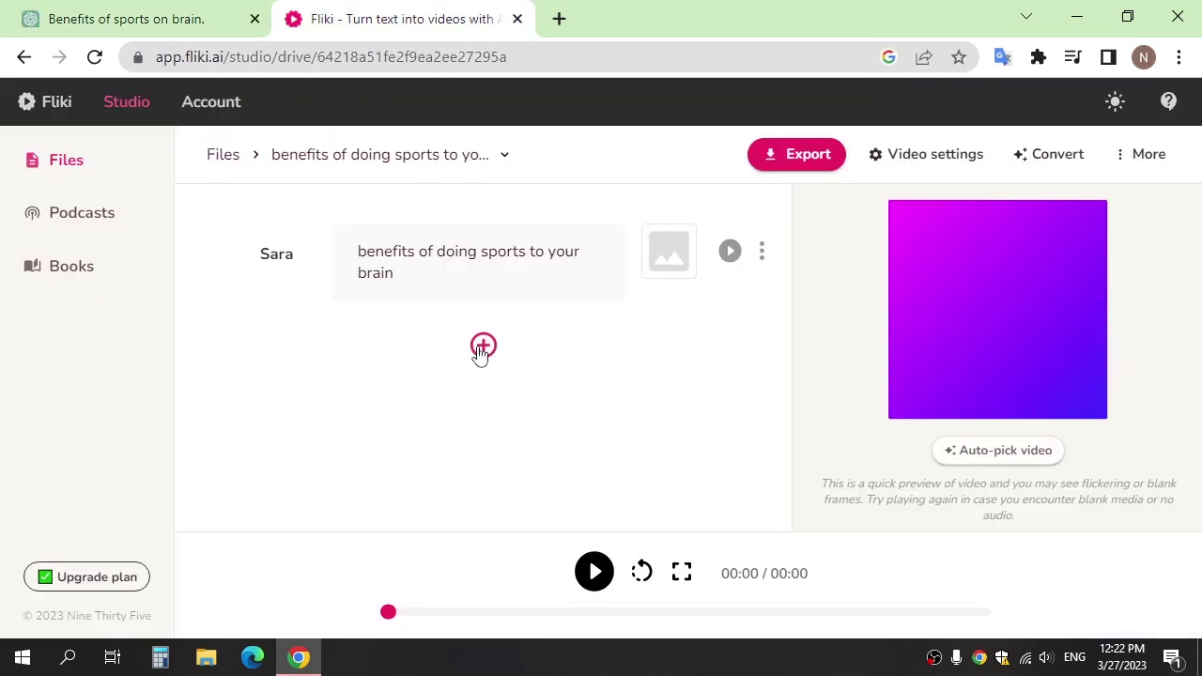
{"action": "left_click", "coordinate": [482, 346]}
{"action": "left_click", "coordinate": [429, 408]}
{"action": "key", "text": "ctrl+v"}
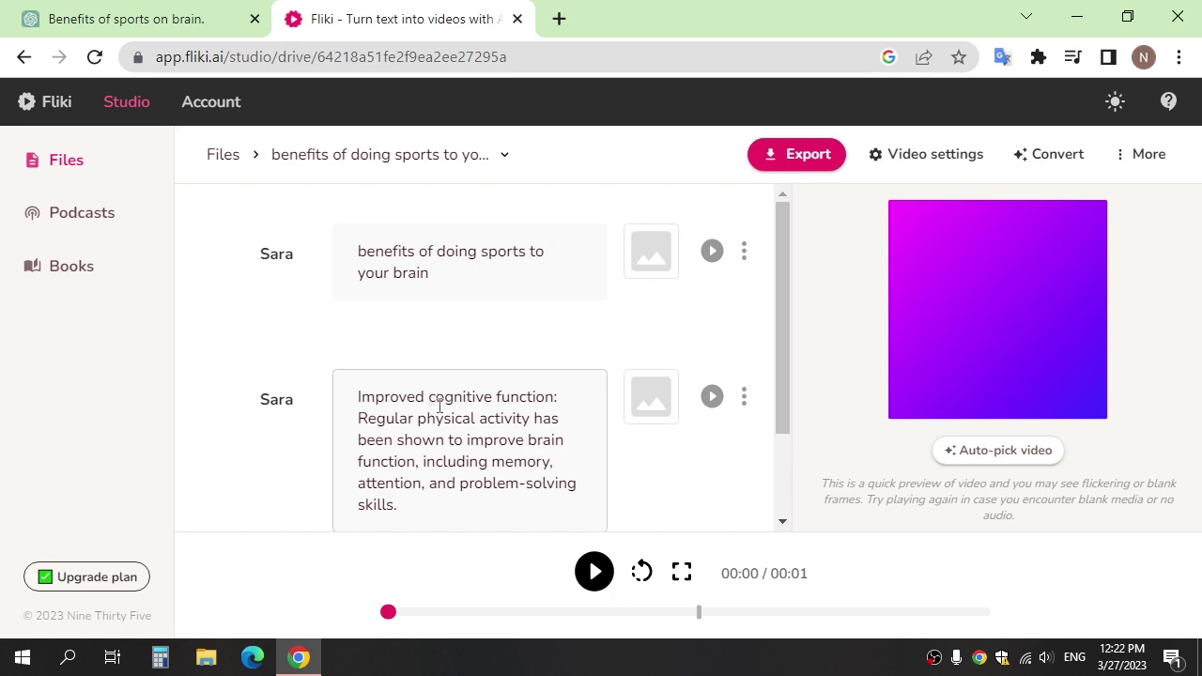
{"action": "left_click", "coordinate": [274, 256]}
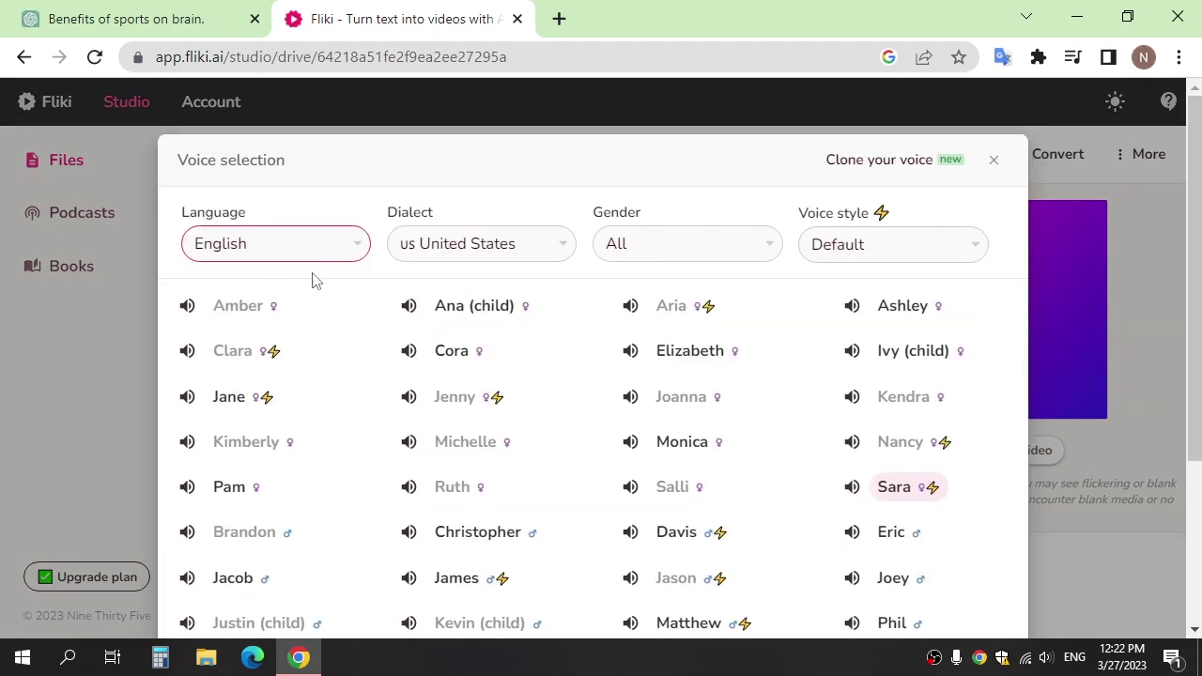
Step: Keep English with the Default style and apply the Sara voice to all sections
{"action": "left_click", "coordinate": [255, 253]}
{"action": "scroll", "coordinate": [291, 309], "scroll_direction": "down", "scroll_amount": 10}
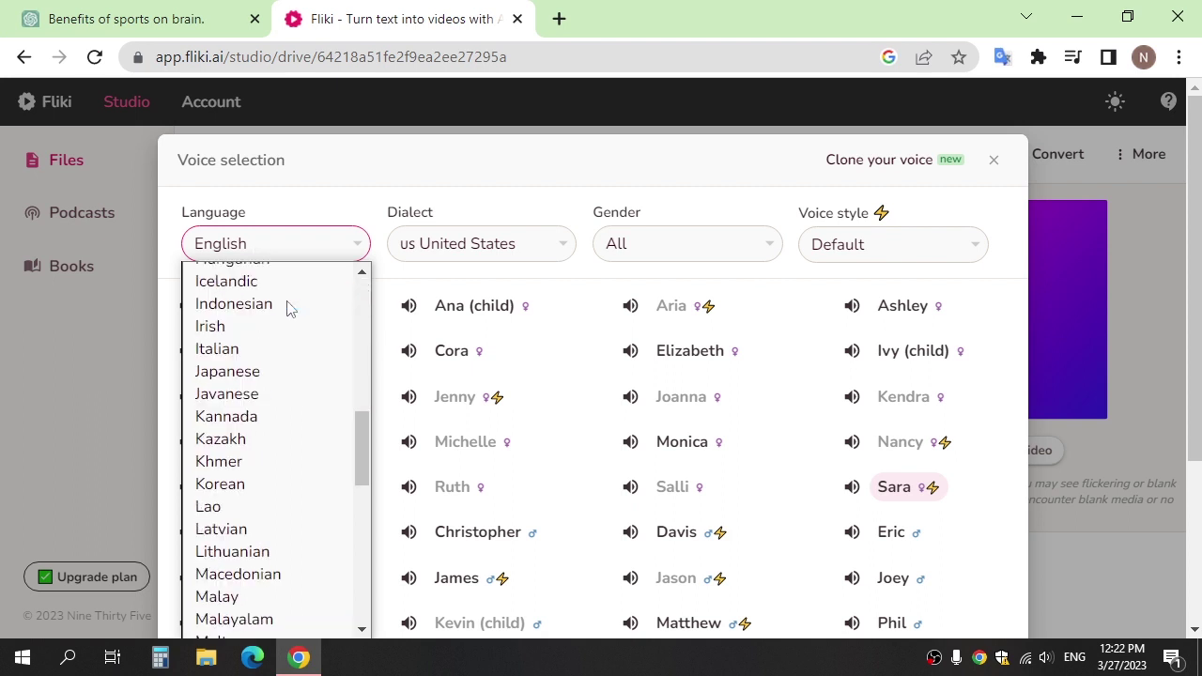
{"action": "scroll", "coordinate": [288, 309], "scroll_direction": "up", "scroll_amount": 10}
{"action": "left_click", "coordinate": [320, 196]}
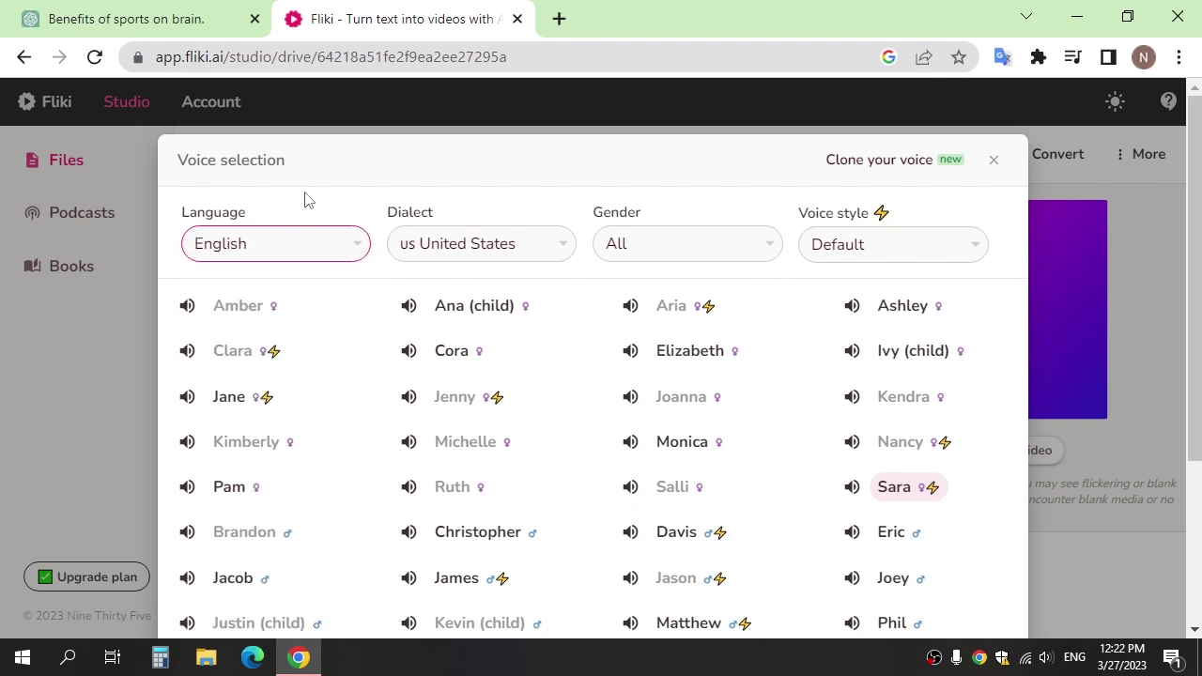
{"action": "left_click", "coordinate": [858, 250]}
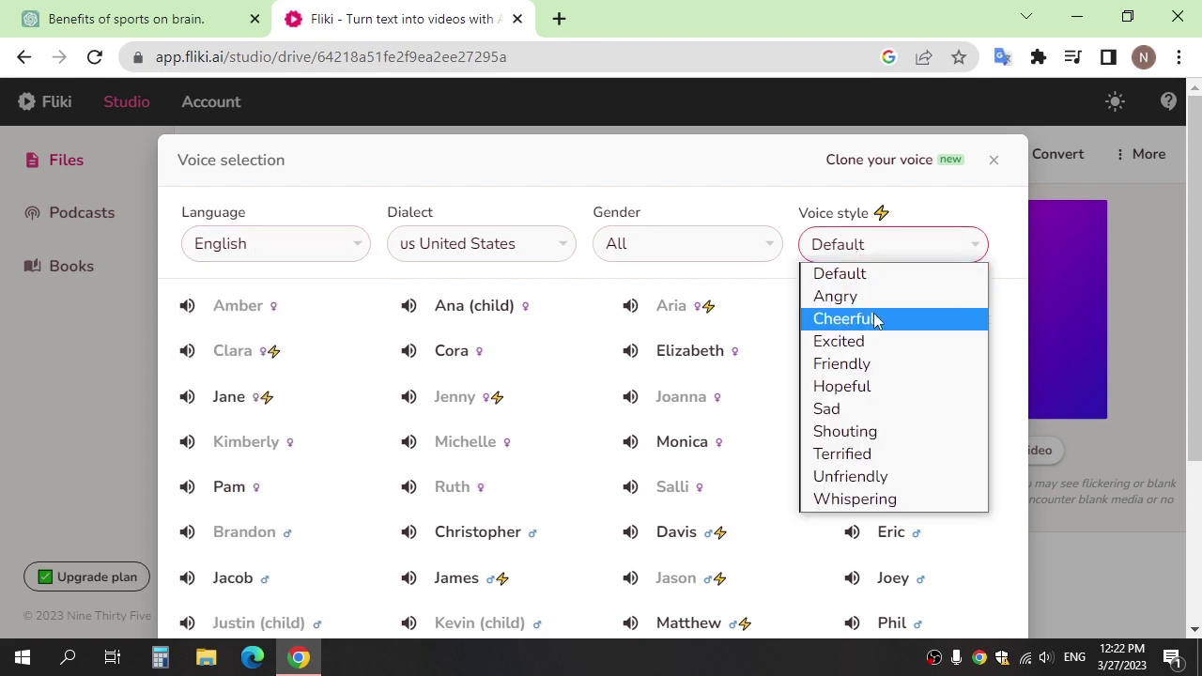
{"action": "left_click", "coordinate": [683, 188]}
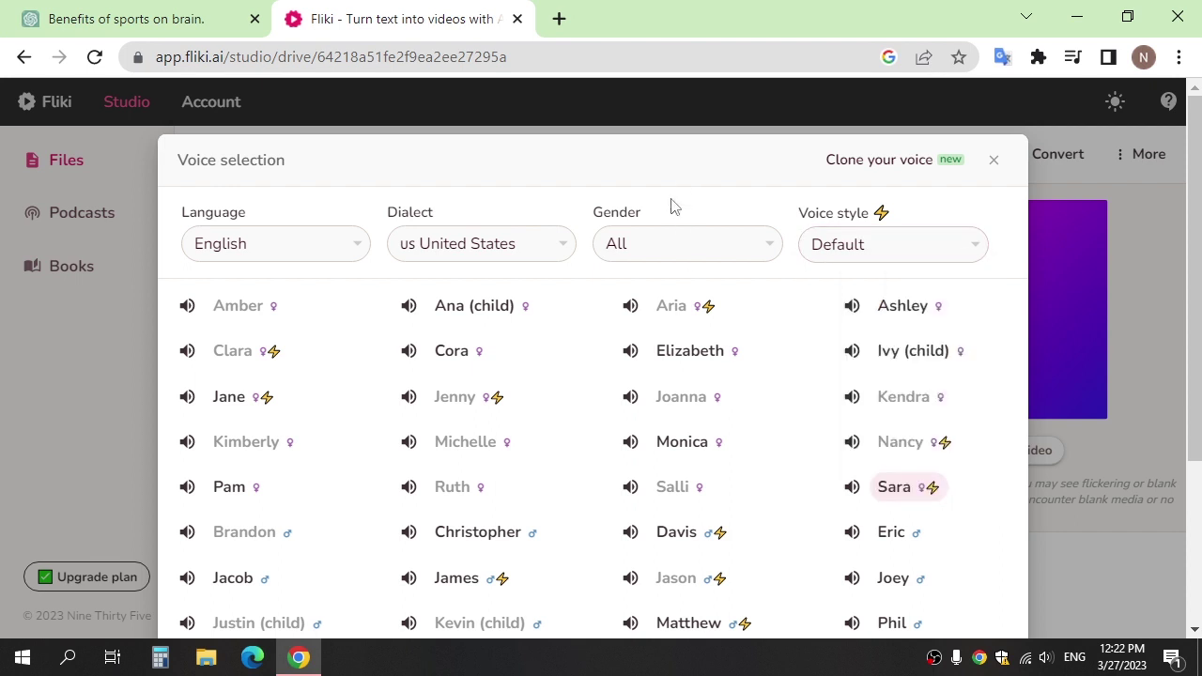
{"action": "scroll", "coordinate": [594, 483], "scroll_direction": "down", "scroll_amount": 3}
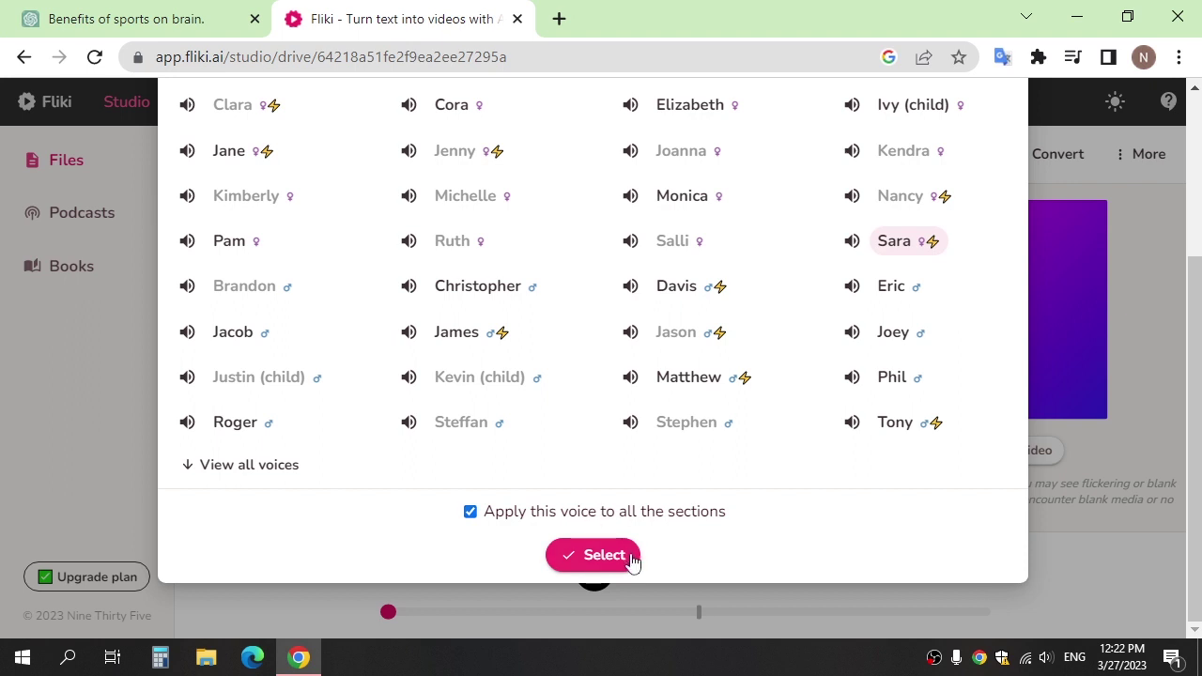
{"action": "left_click", "coordinate": [599, 554]}
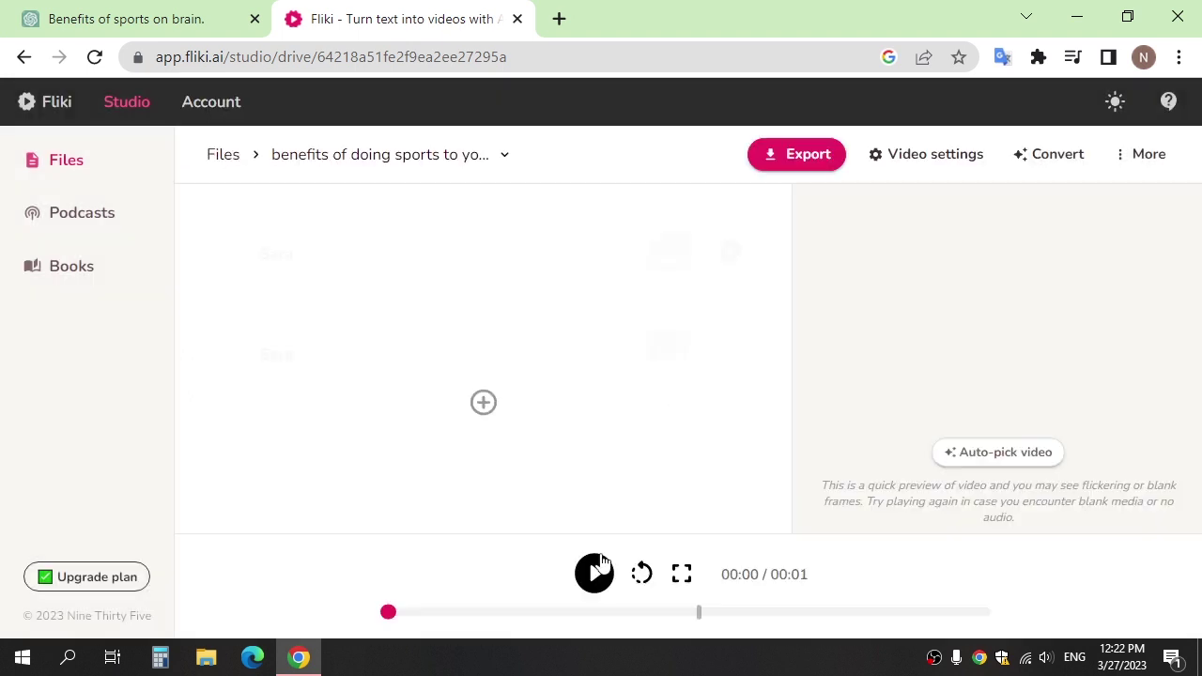
Step: Preview scene 1's narration, then set its media to the jogging stock image from a 'sport' search
{"action": "left_click", "coordinate": [713, 250]}
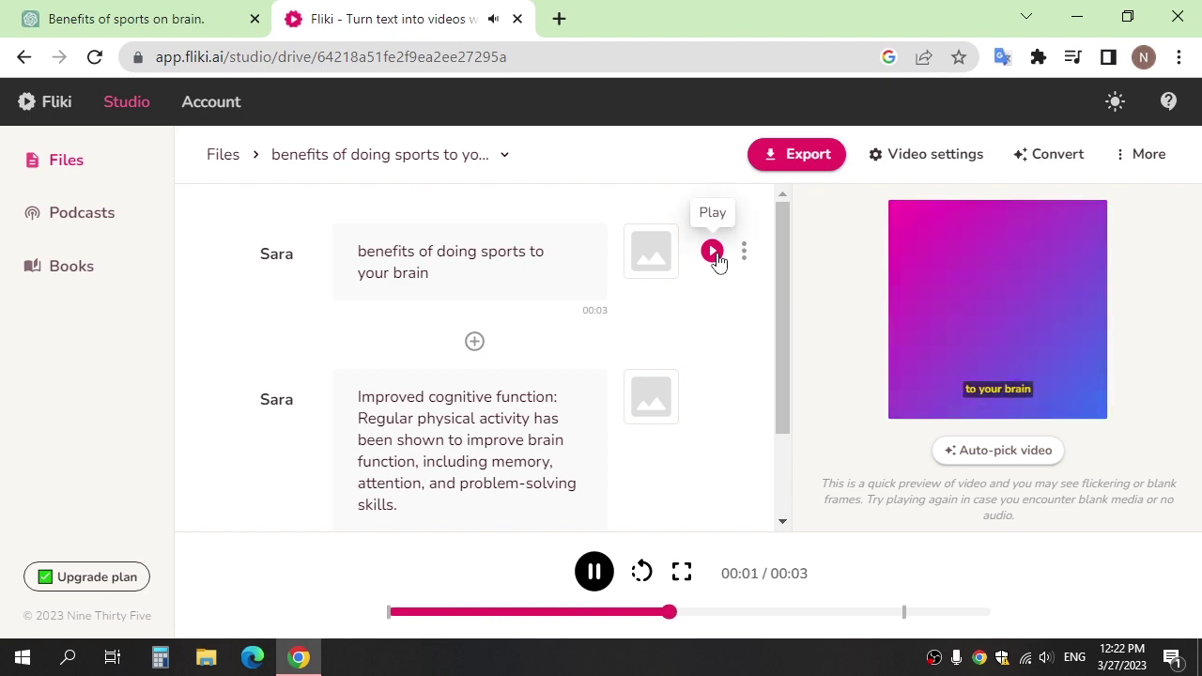
{"action": "left_click", "coordinate": [645, 265]}
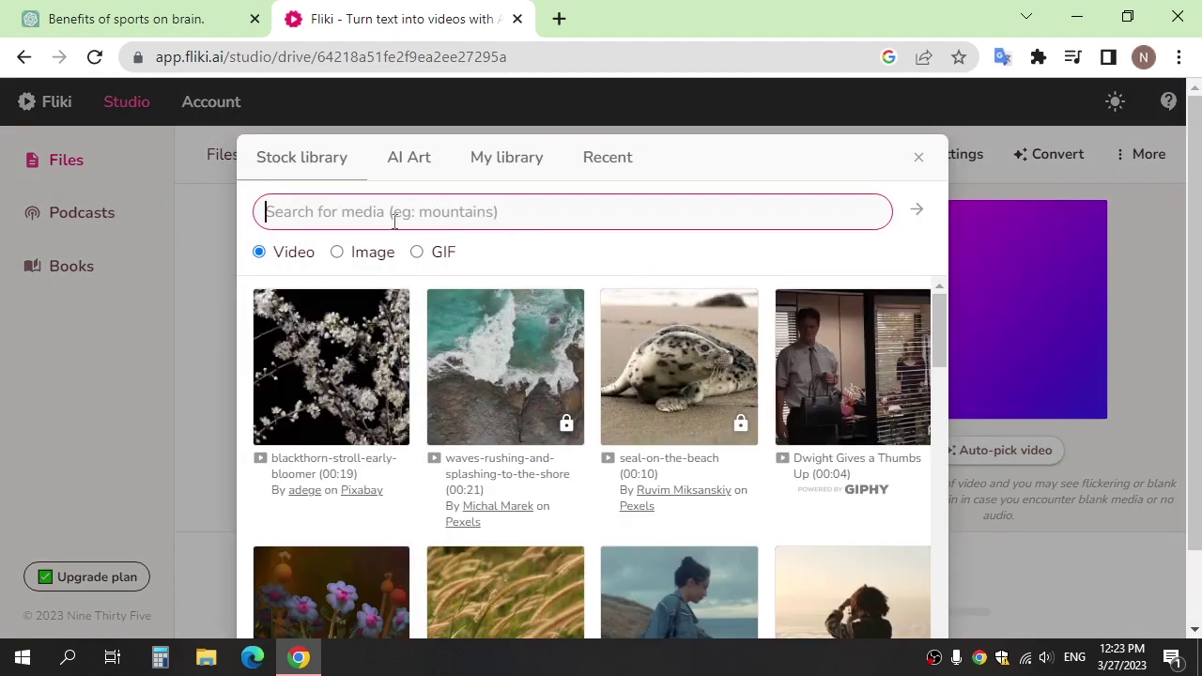
{"action": "left_click", "coordinate": [337, 252]}
{"action": "left_click", "coordinate": [343, 211]}
{"action": "type", "text": "spor"}
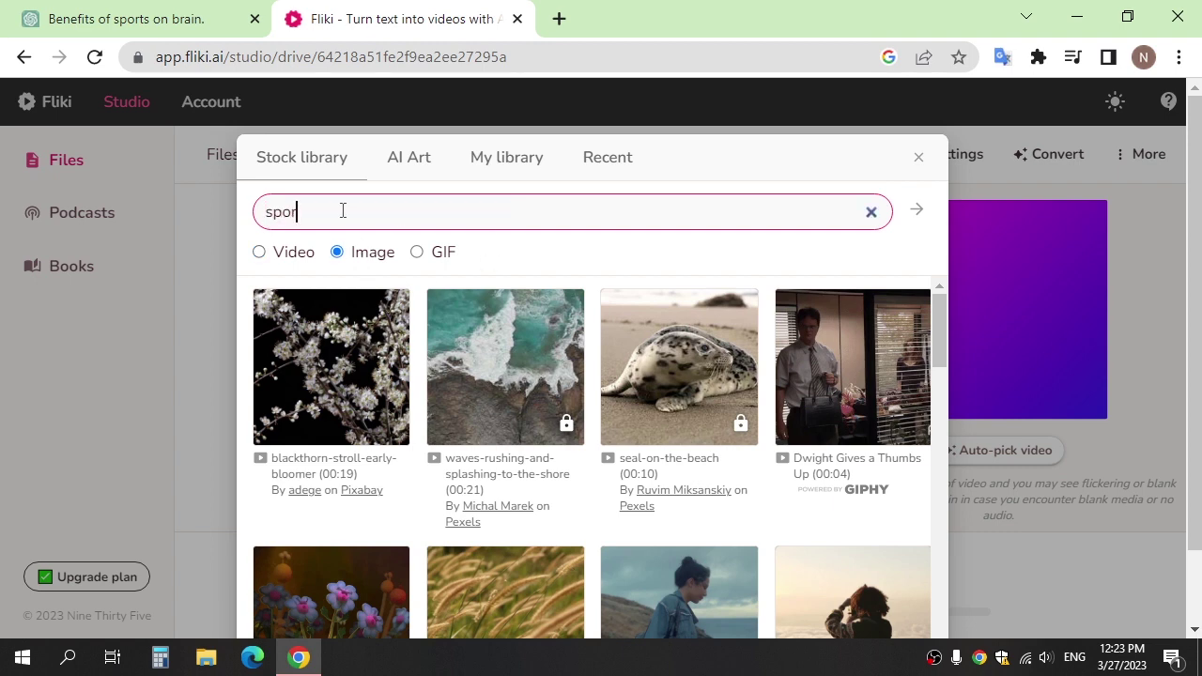
{"action": "type", "text": "t"}
{"action": "key", "text": "Return"}
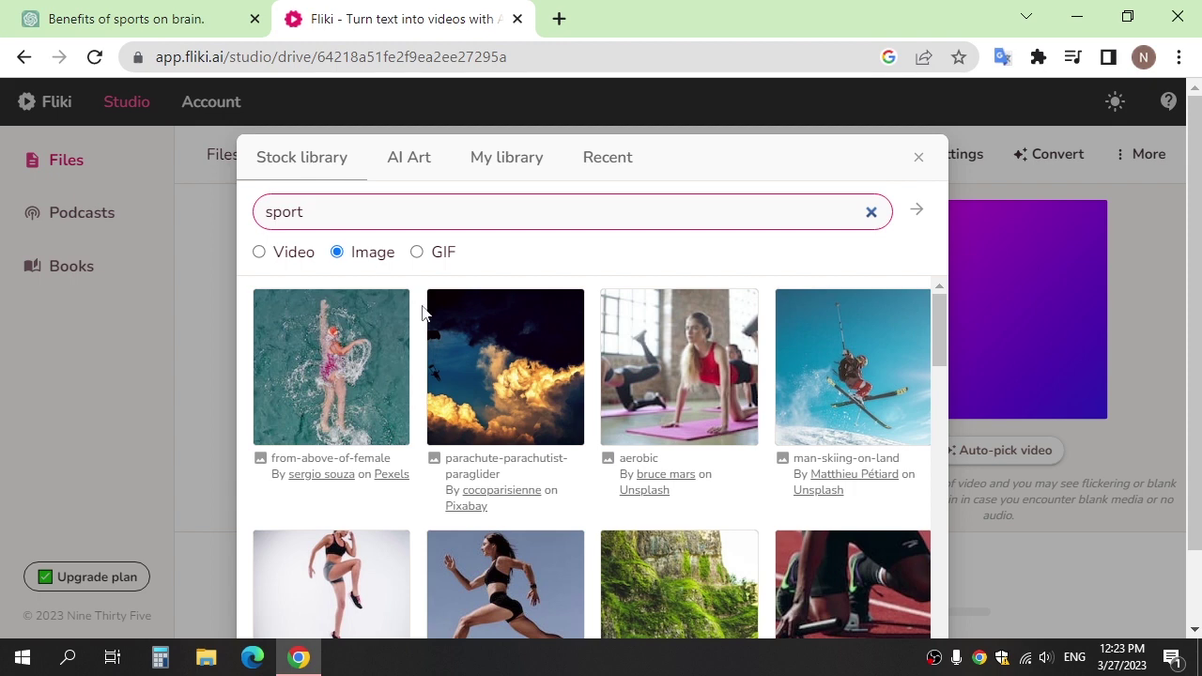
{"action": "scroll", "coordinate": [499, 335], "scroll_direction": "down", "scroll_amount": 3}
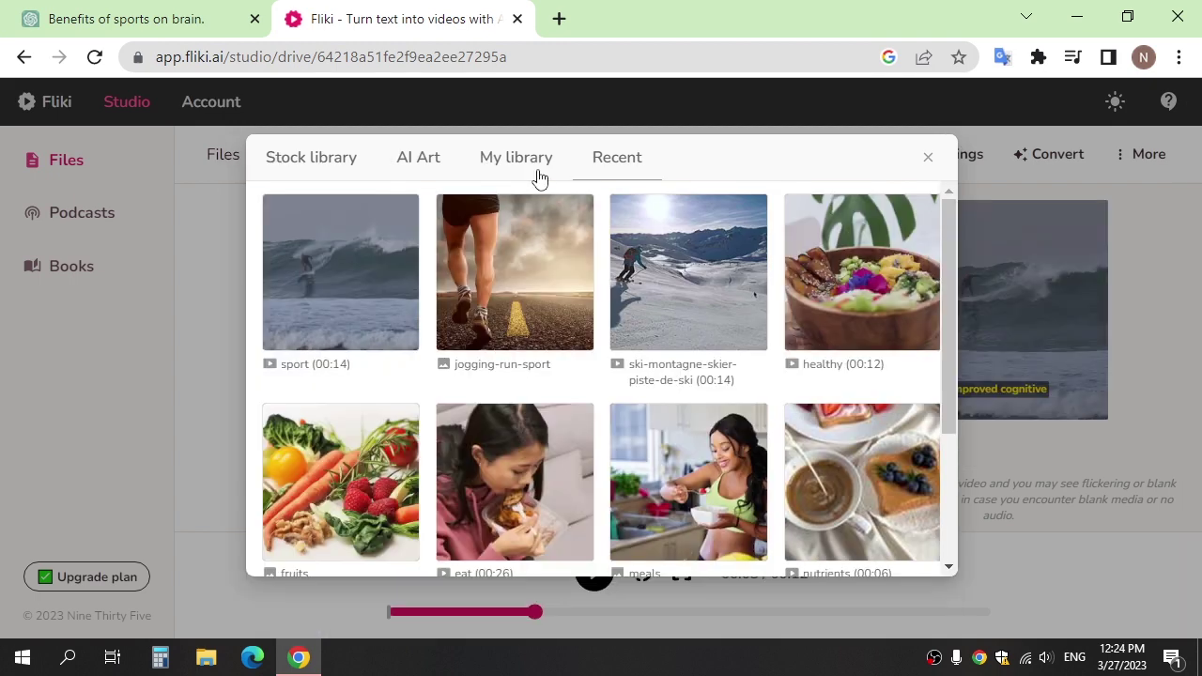
{"action": "left_click", "coordinate": [539, 178]}
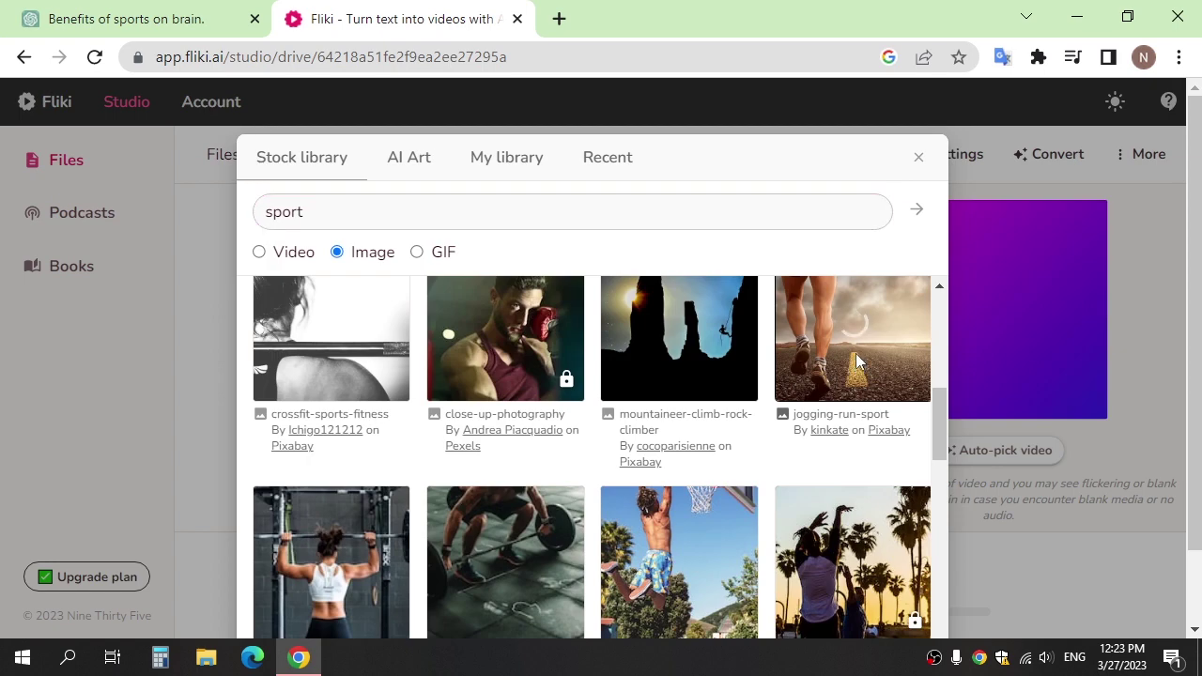
{"action": "left_click", "coordinate": [856, 355]}
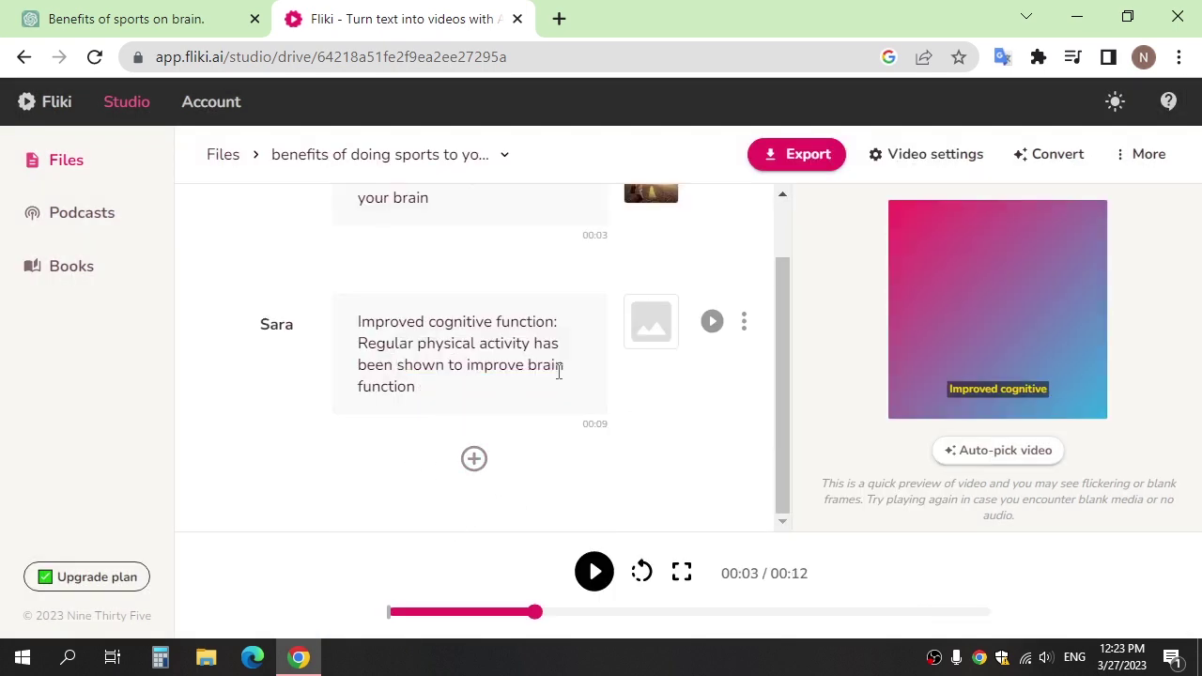
Step: Set scene 2's media to the 14-second 'sport' surfing stock clip, then add another scene
{"action": "left_click", "coordinate": [651, 322]}
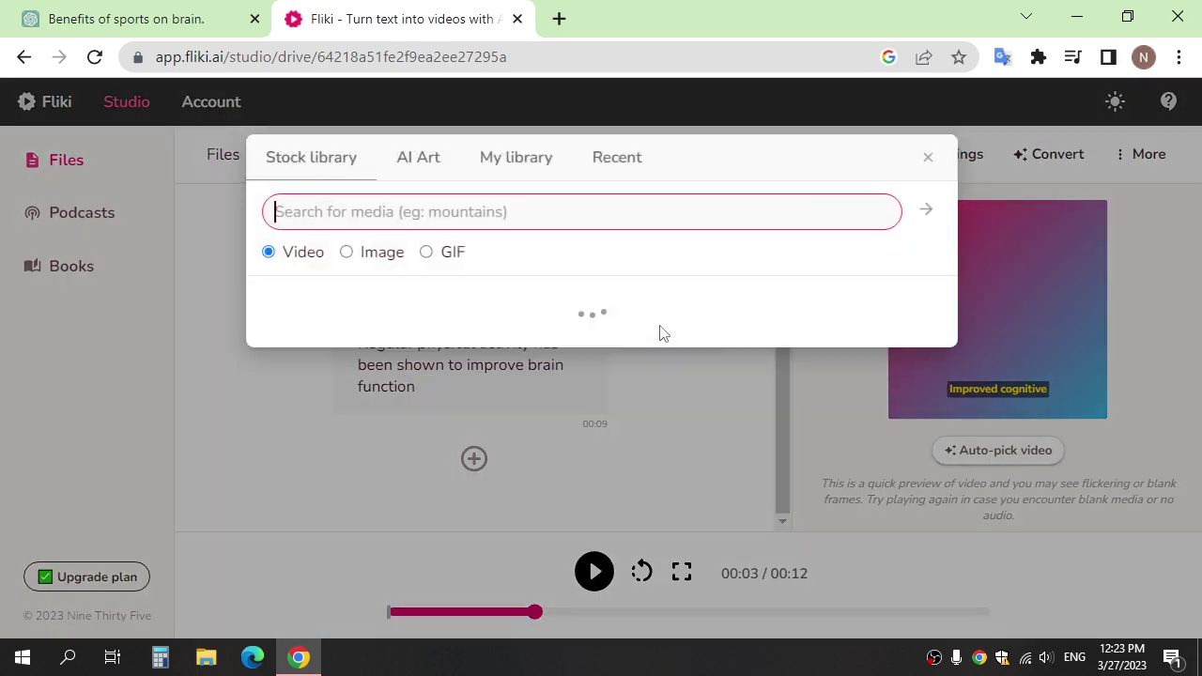
{"action": "type", "text": "sport"}
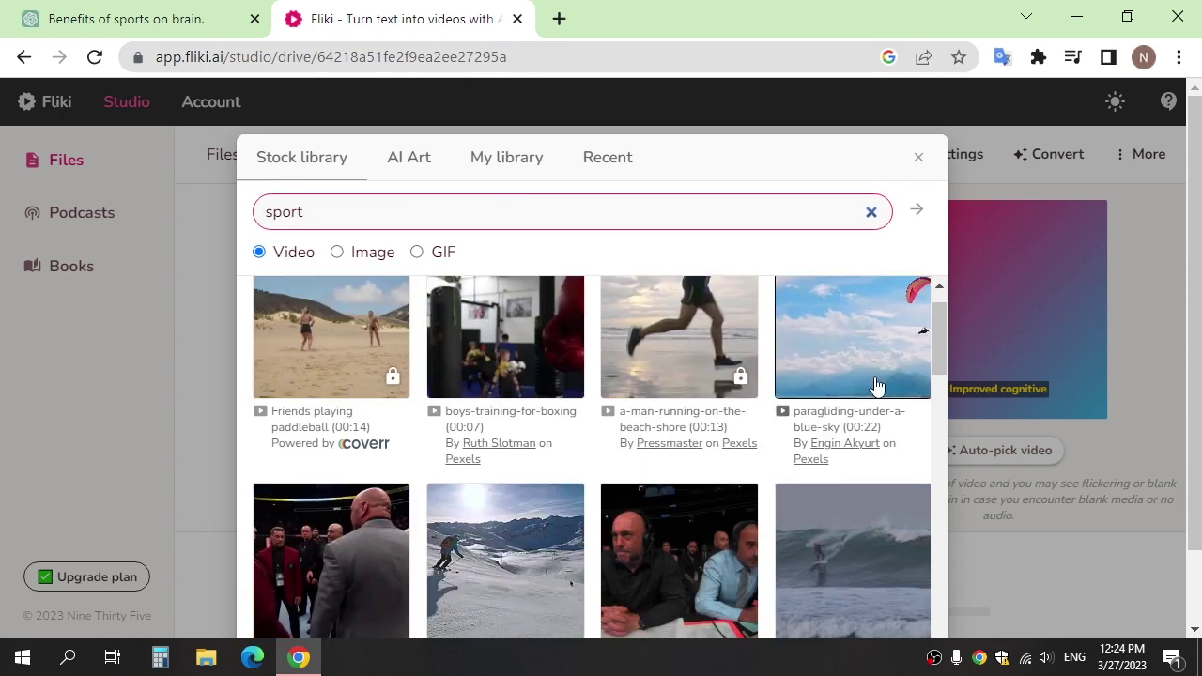
{"action": "scroll", "coordinate": [879, 387], "scroll_direction": "down", "scroll_amount": 3}
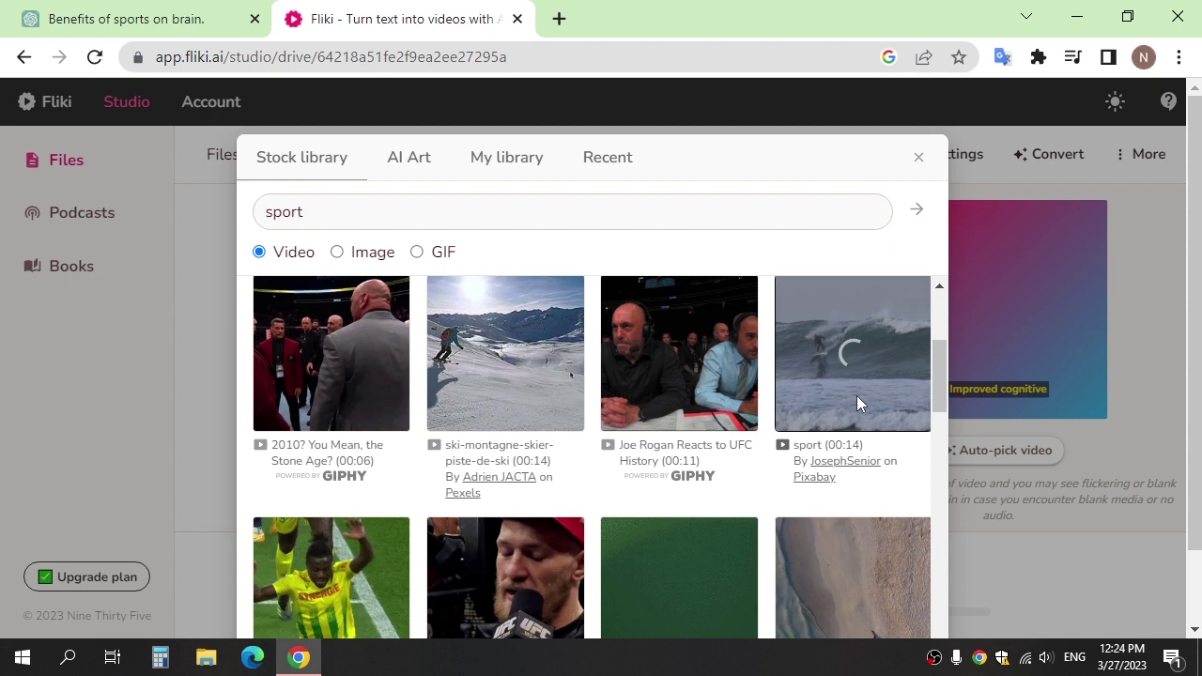
{"action": "left_click", "coordinate": [858, 396]}
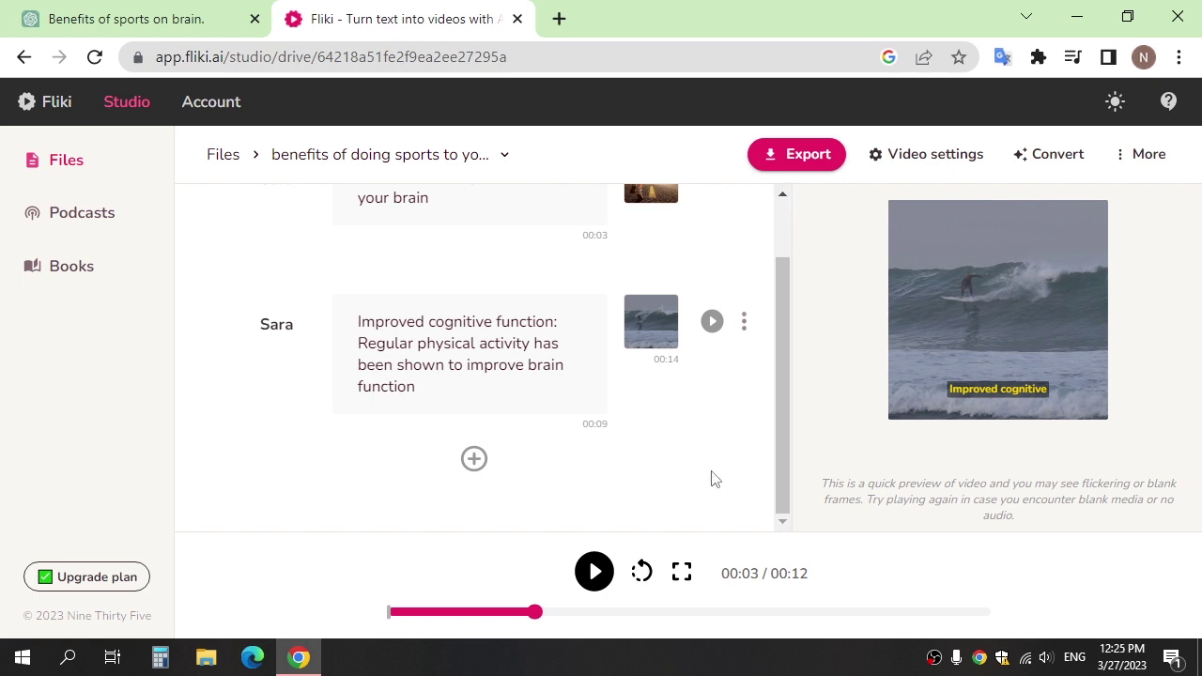
{"action": "left_click", "coordinate": [473, 458]}
Step: Fill scene 3 with 'Reduced stress and anxiety: which can help to reduce stress and anxiety'
{"action": "left_click", "coordinate": [127, 18]}
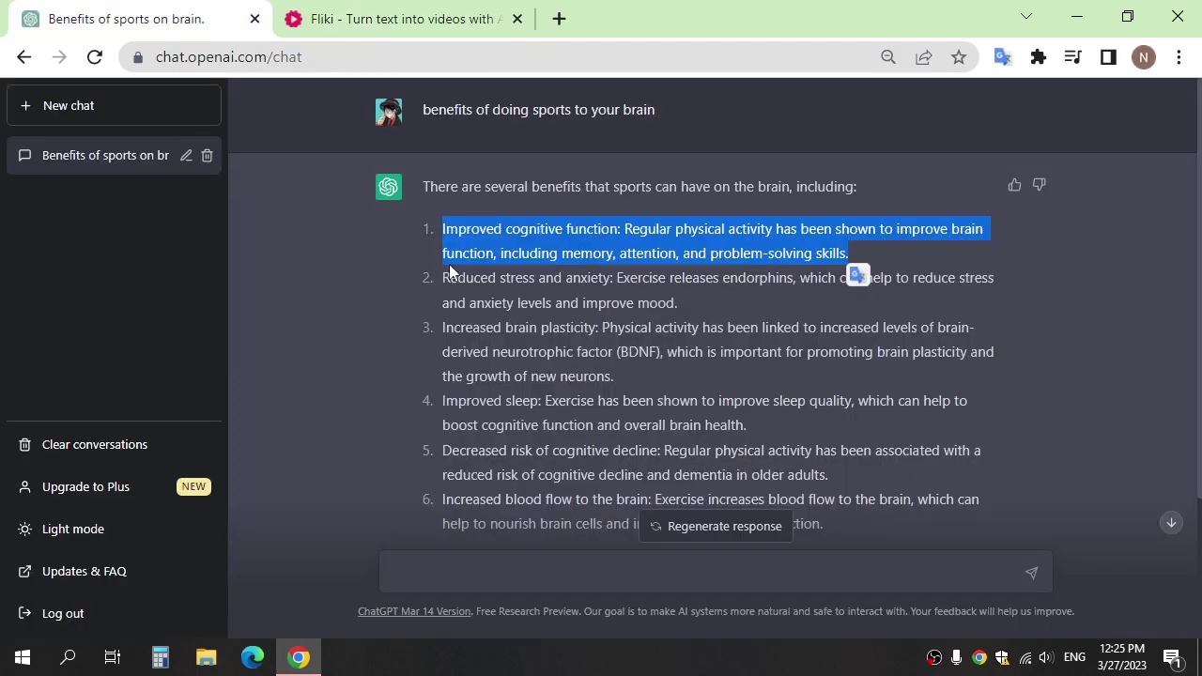
{"action": "left_click", "coordinate": [488, 278]}
{"action": "triple_click", "coordinate": [494, 279]}
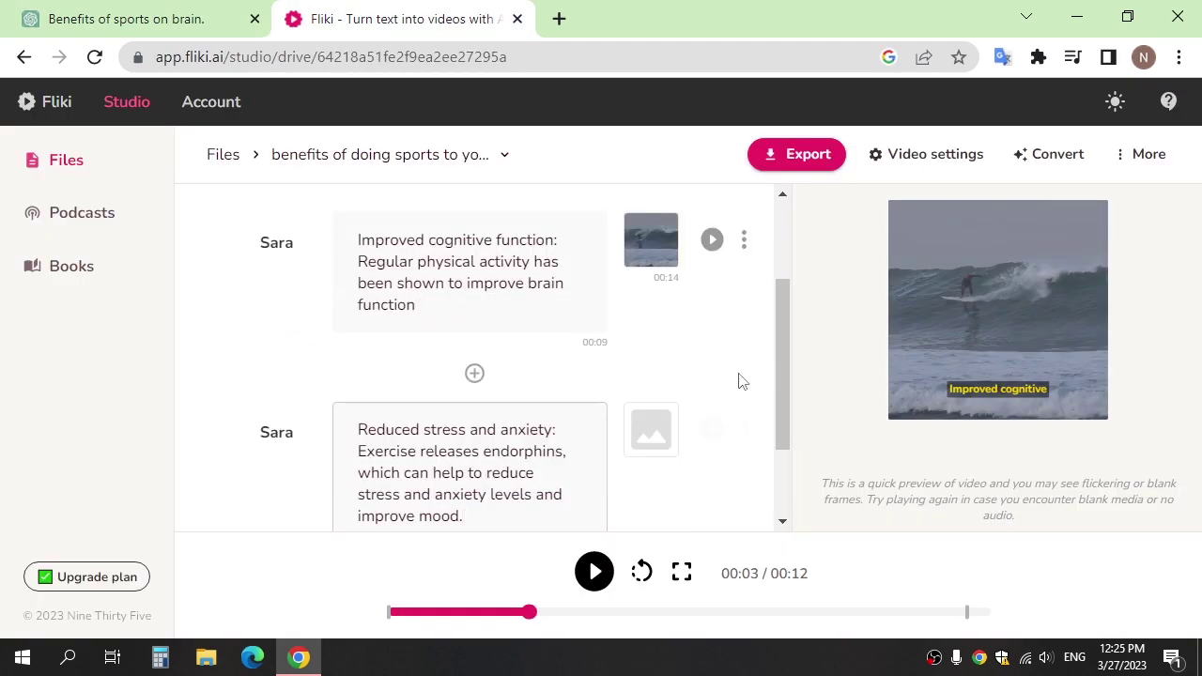
{"action": "scroll", "coordinate": [443, 305], "scroll_direction": "down", "scroll_amount": 1}
{"action": "triple_click", "coordinate": [404, 322]}
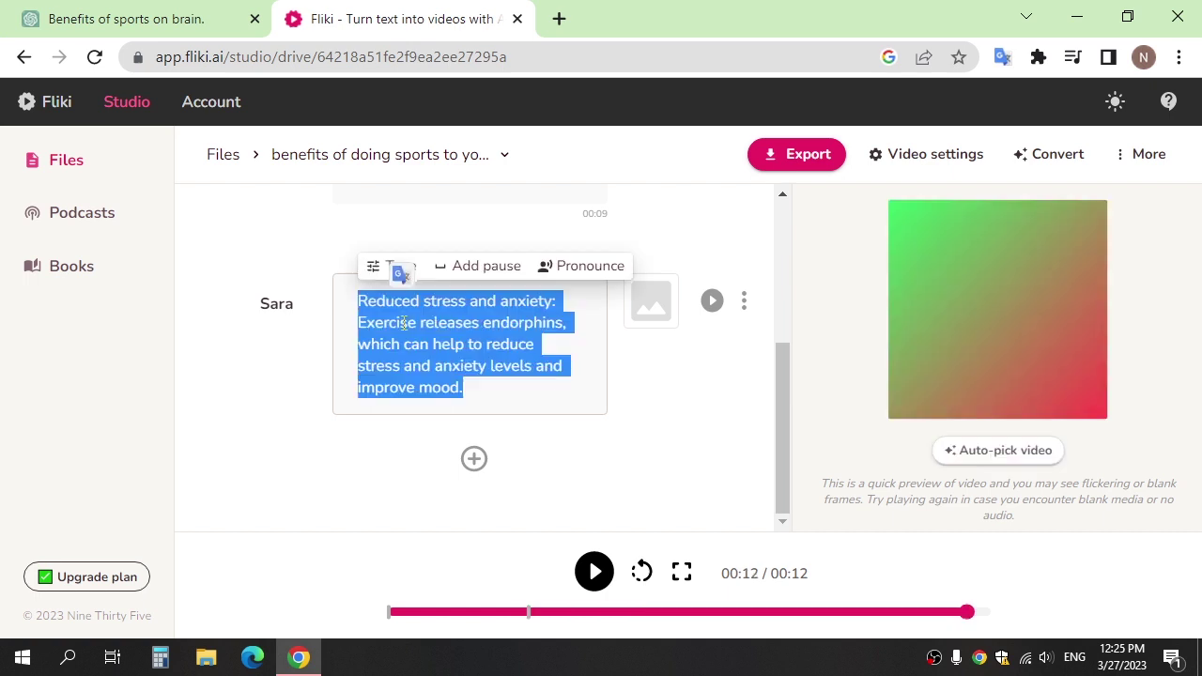
{"action": "left_click_drag", "start_coordinate": [358, 323], "coordinate": [566, 323]}
{"action": "key", "text": "BackSpace"}
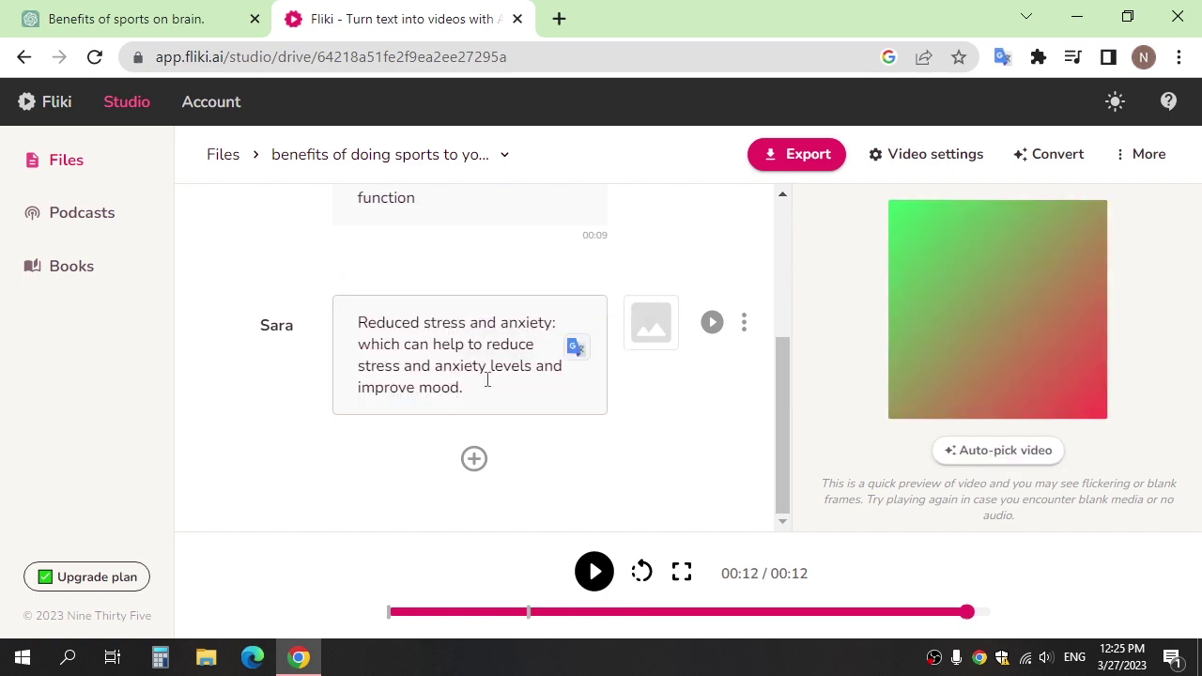
{"action": "left_click", "coordinate": [488, 365]}
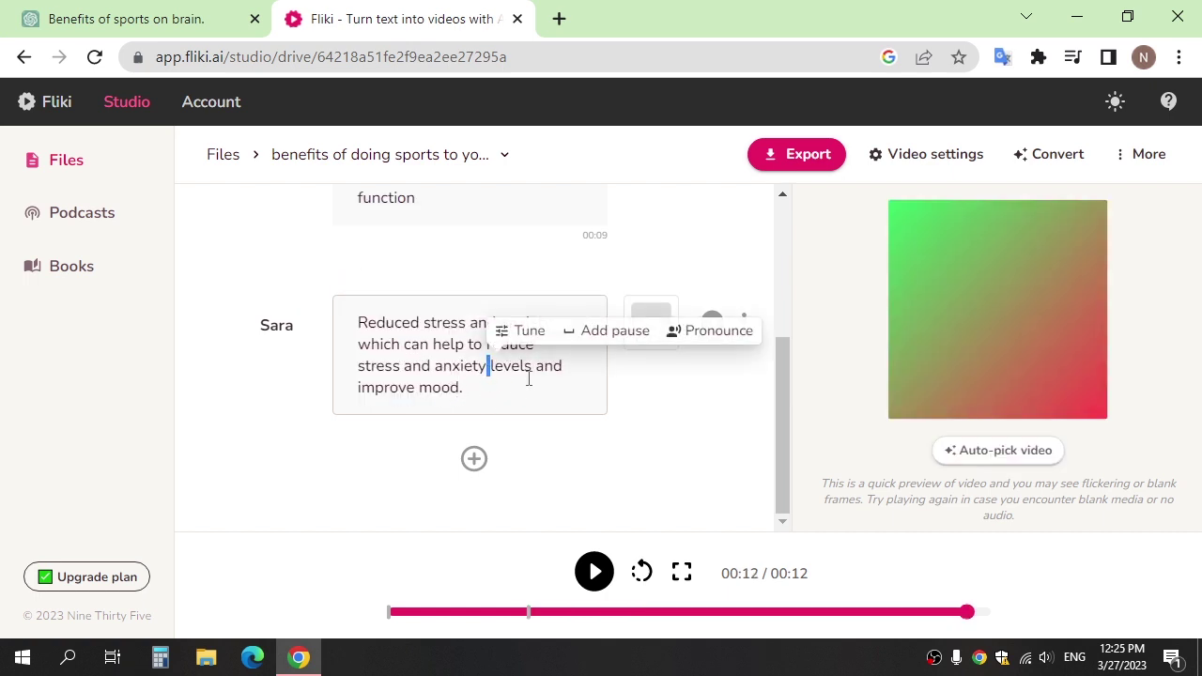
{"action": "left_click_drag", "start_coordinate": [491, 365], "coordinate": [496, 408]}
{"action": "key", "text": "BackSpace"}
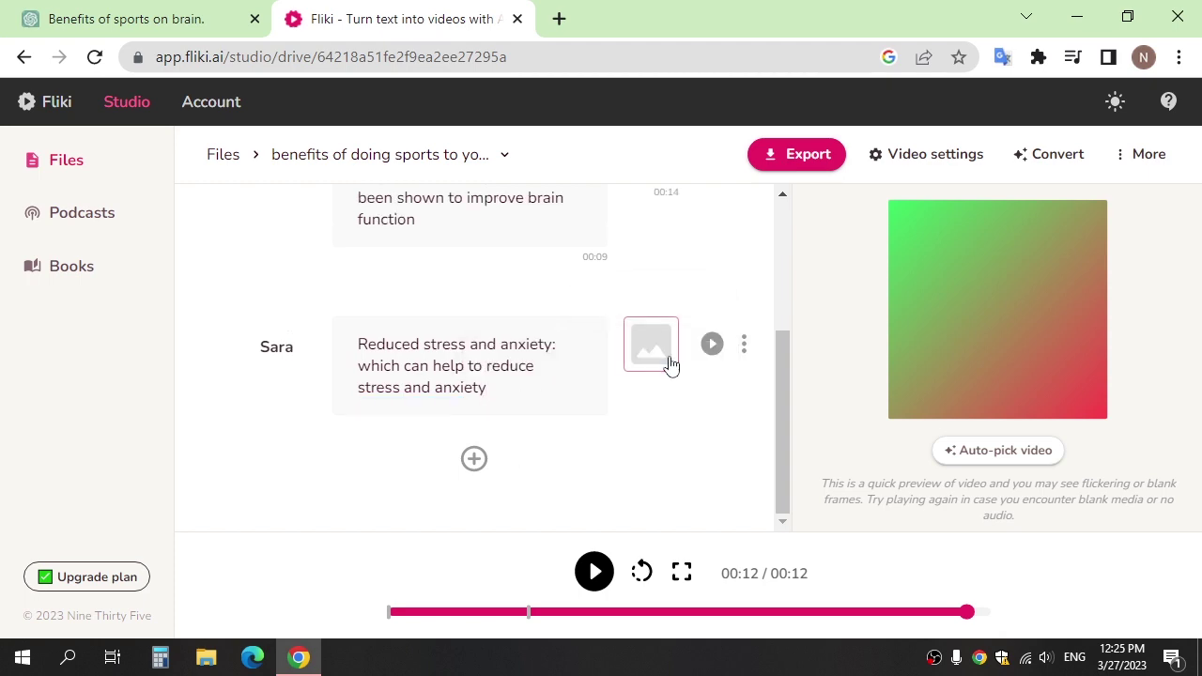
Step: Search stock videos for 'benefits that sports', copied from ChatGPT, and use the push-ups clip
{"action": "left_click", "coordinate": [668, 365]}
{"action": "left_click", "coordinate": [122, 19]}
{"action": "left_click_drag", "start_coordinate": [532, 186], "coordinate": [652, 189]}
{"action": "key", "text": "ctrl+c"}
{"action": "left_click", "coordinate": [376, 19]}
{"action": "key", "text": "ctrl+v"}
{"action": "key", "text": "Return"}
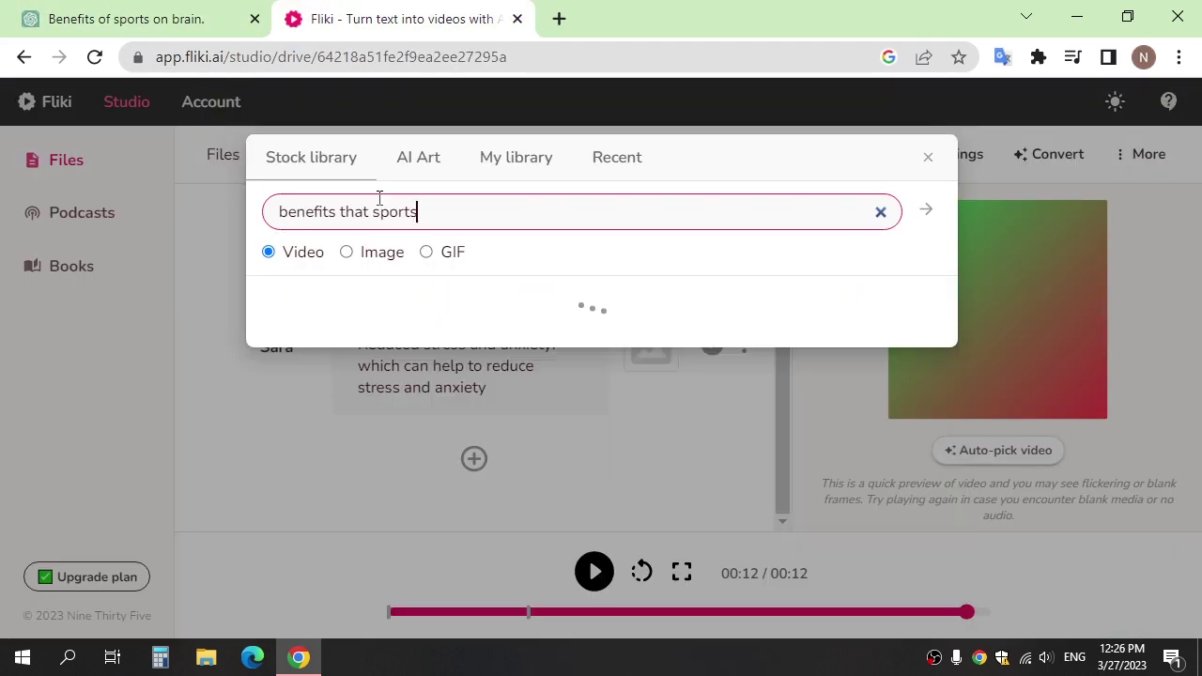
{"action": "scroll", "coordinate": [540, 295], "scroll_direction": "down", "scroll_amount": 3}
{"action": "scroll", "coordinate": [778, 430], "scroll_direction": "up", "scroll_amount": 1}
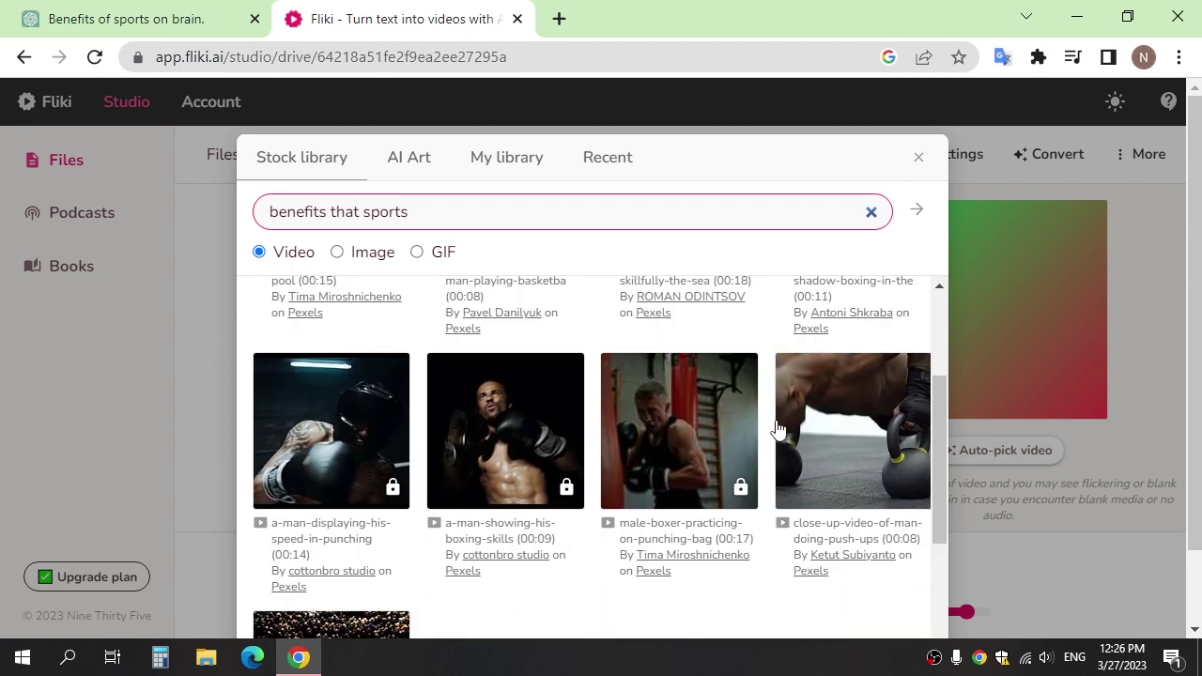
{"action": "left_click", "coordinate": [777, 429]}
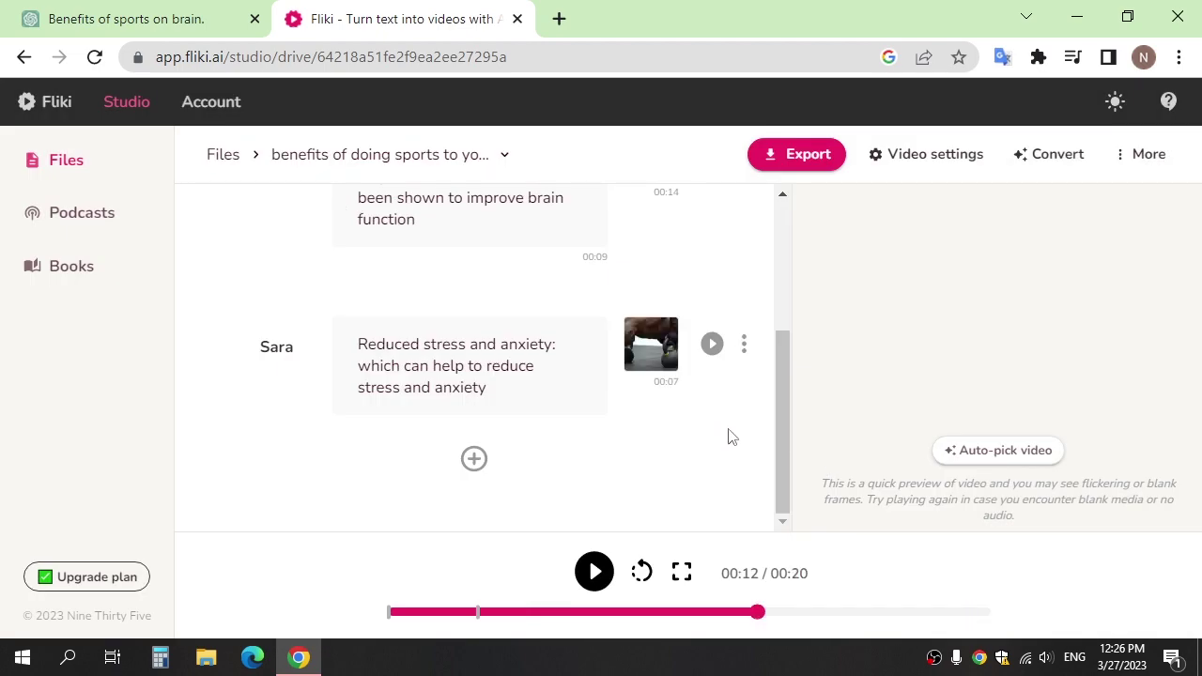
Step: Add ChatGPT's 'Improved sleep' point as the fourth scene's text
{"action": "left_click", "coordinate": [187, 24]}
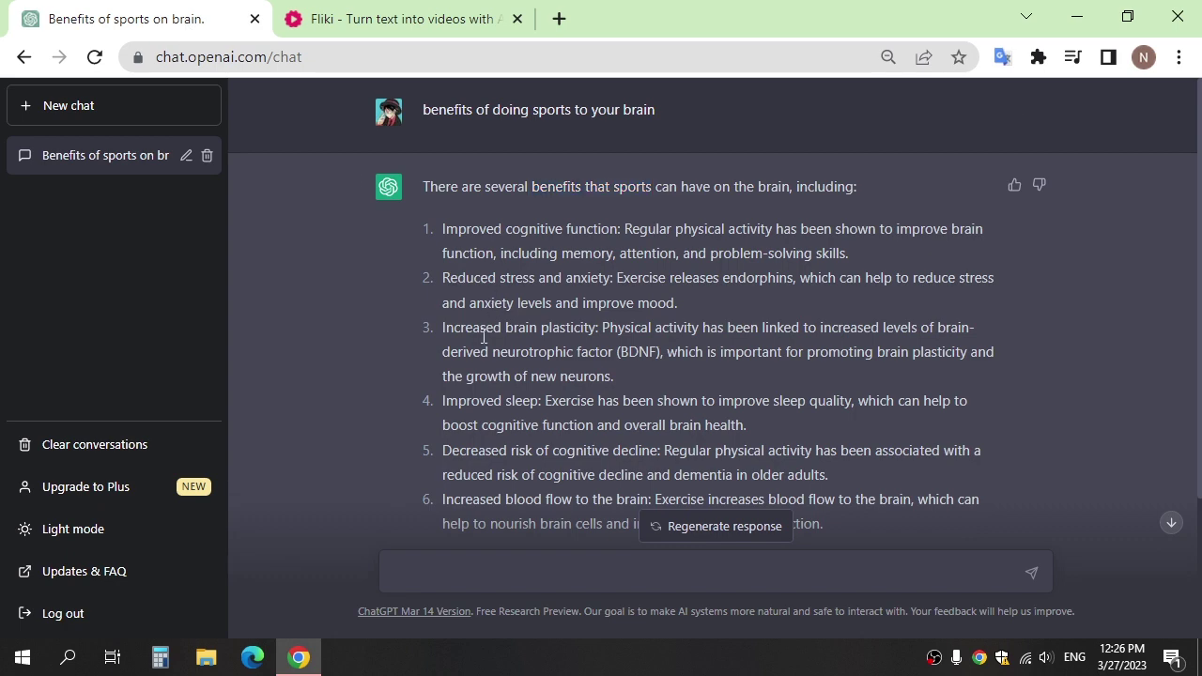
{"action": "left_click_drag", "start_coordinate": [503, 328], "coordinate": [601, 353]}
{"action": "left_click_drag", "start_coordinate": [443, 326], "coordinate": [488, 345]}
{"action": "left_click_drag", "start_coordinate": [443, 400], "coordinate": [852, 401]}
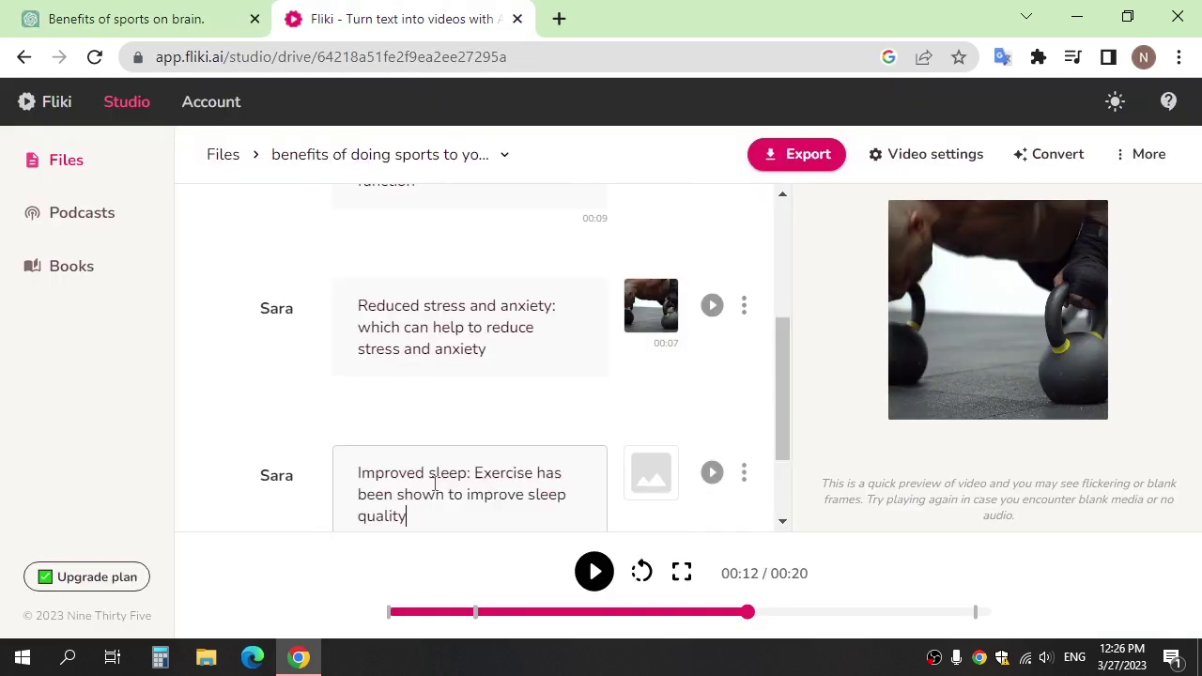
{"action": "scroll", "coordinate": [695, 441], "scroll_direction": "down", "scroll_amount": 3}
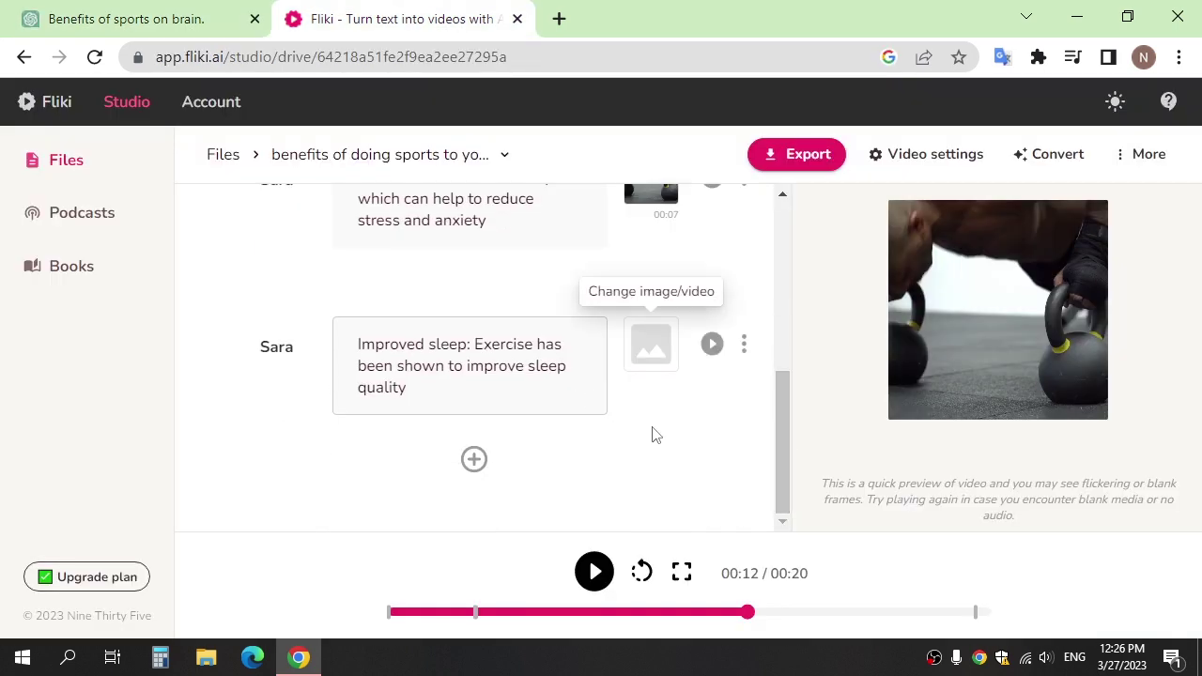
Step: Search stock videos for 'sleep' and use the woman-sleeping-in-a-bed clip
{"action": "left_click", "coordinate": [651, 344]}
{"action": "type", "text": "sleep"}
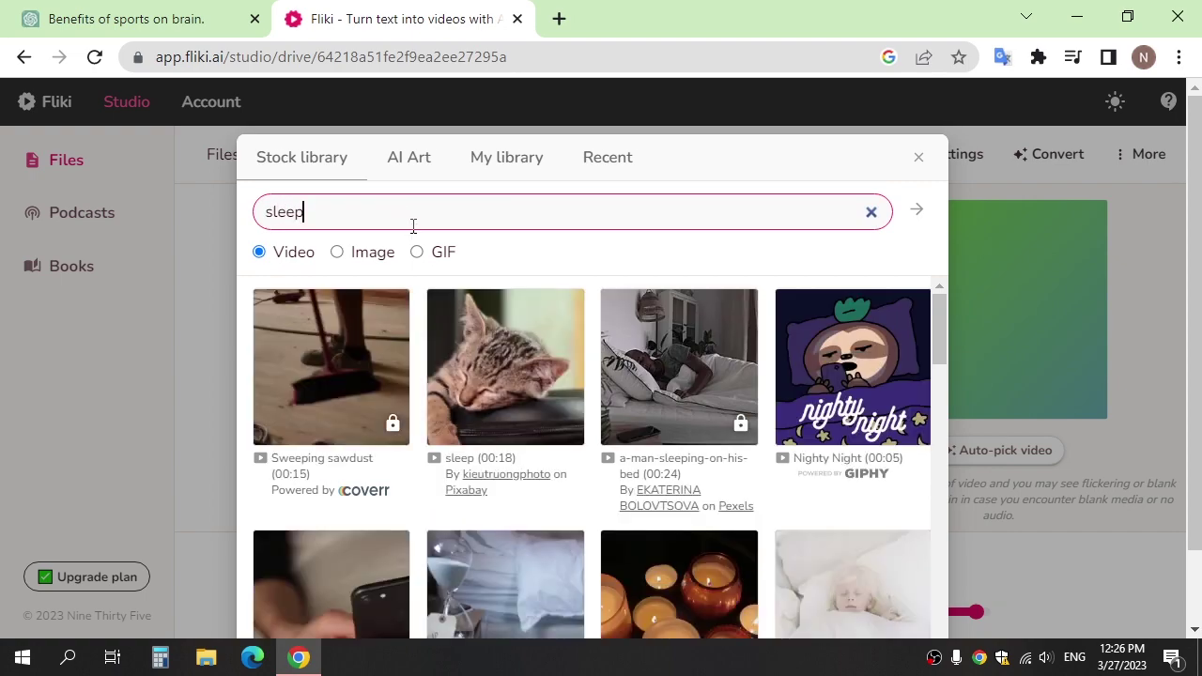
{"action": "scroll", "coordinate": [564, 322], "scroll_direction": "down", "scroll_amount": 5}
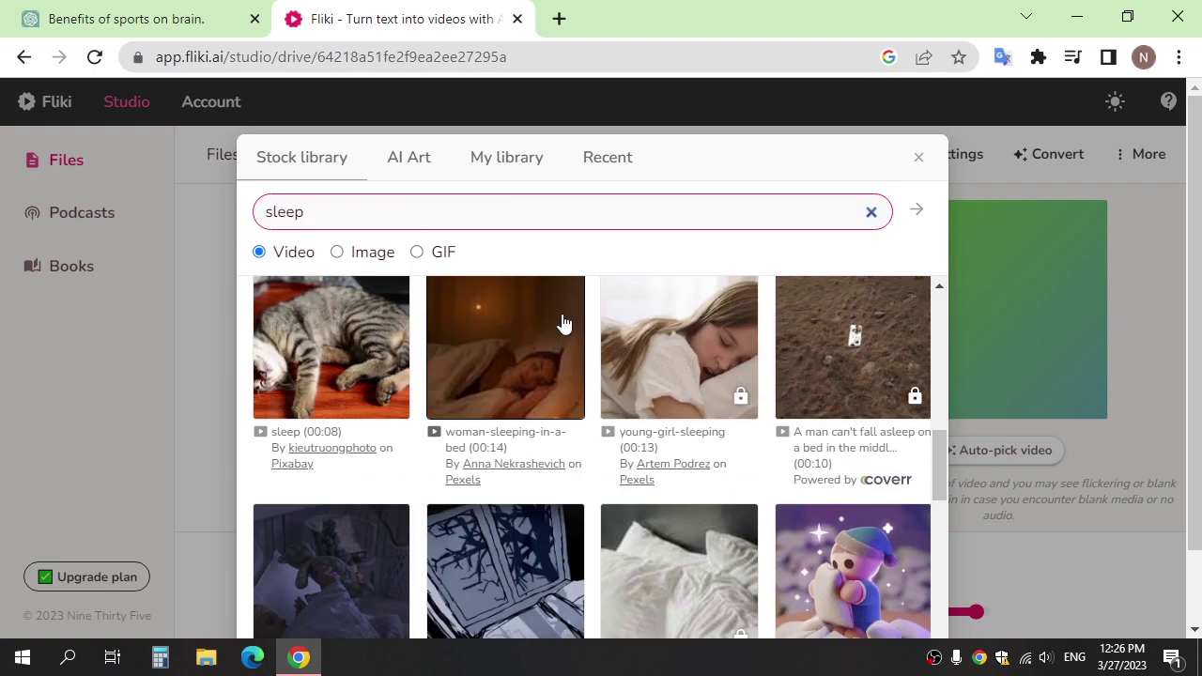
{"action": "scroll", "coordinate": [610, 348], "scroll_direction": "down", "scroll_amount": 15}
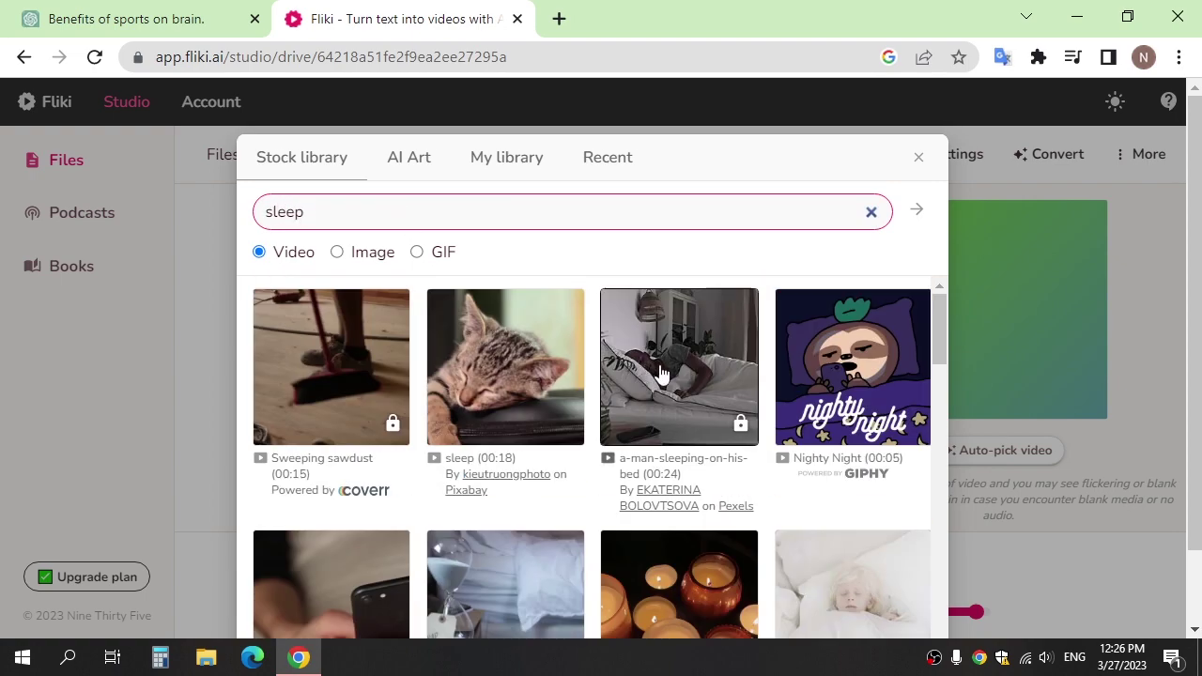
{"action": "scroll", "coordinate": [662, 373], "scroll_direction": "down", "scroll_amount": 3}
{"action": "scroll", "coordinate": [662, 373], "scroll_direction": "down", "scroll_amount": 6}
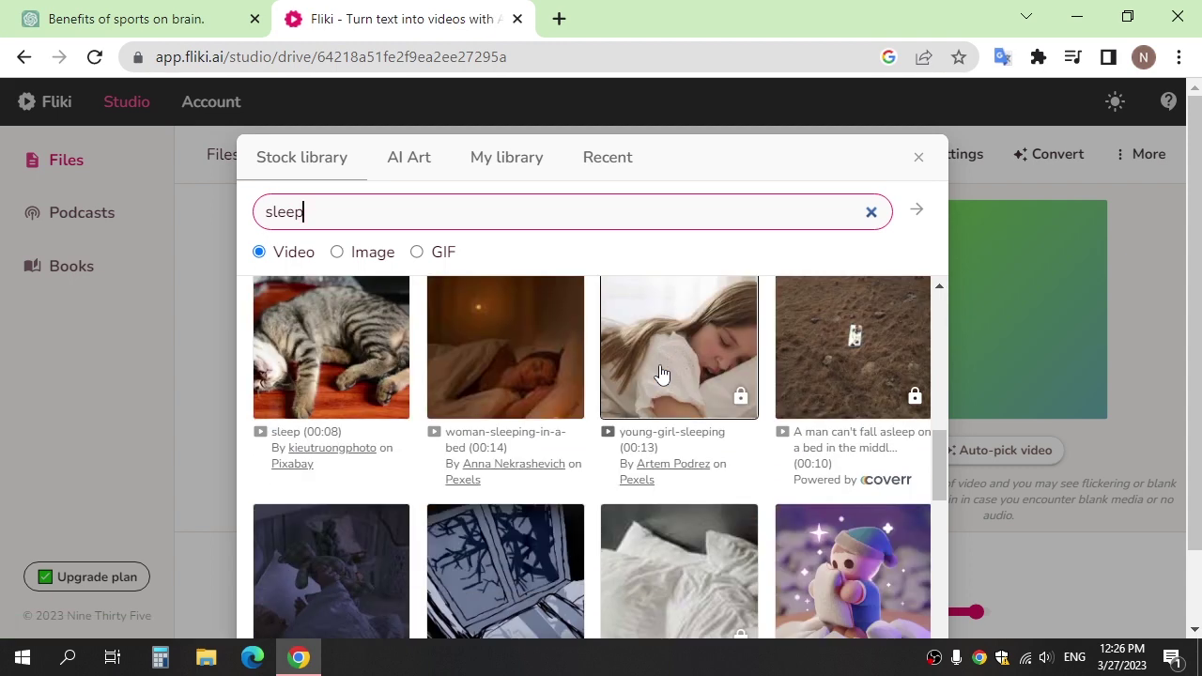
{"action": "left_click", "coordinate": [518, 342]}
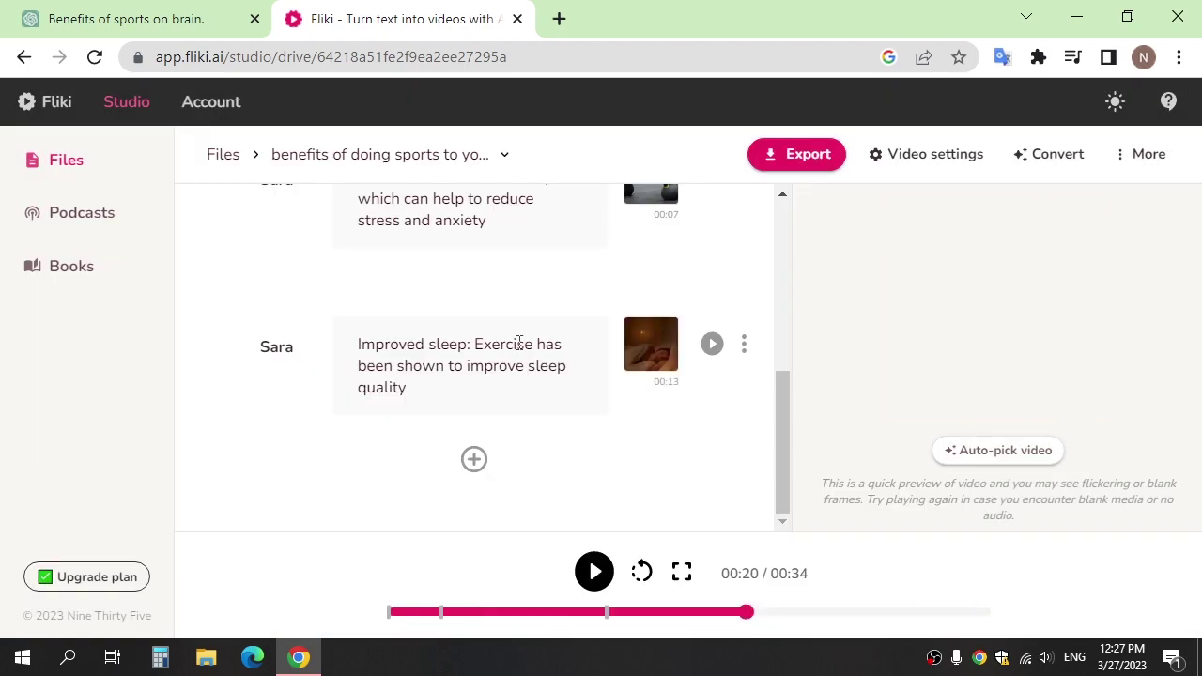
Step: Add a new scene containing ChatGPT's increased blood flow to the brain point
{"action": "left_click", "coordinate": [474, 454]}
{"action": "left_click", "coordinate": [158, 19]}
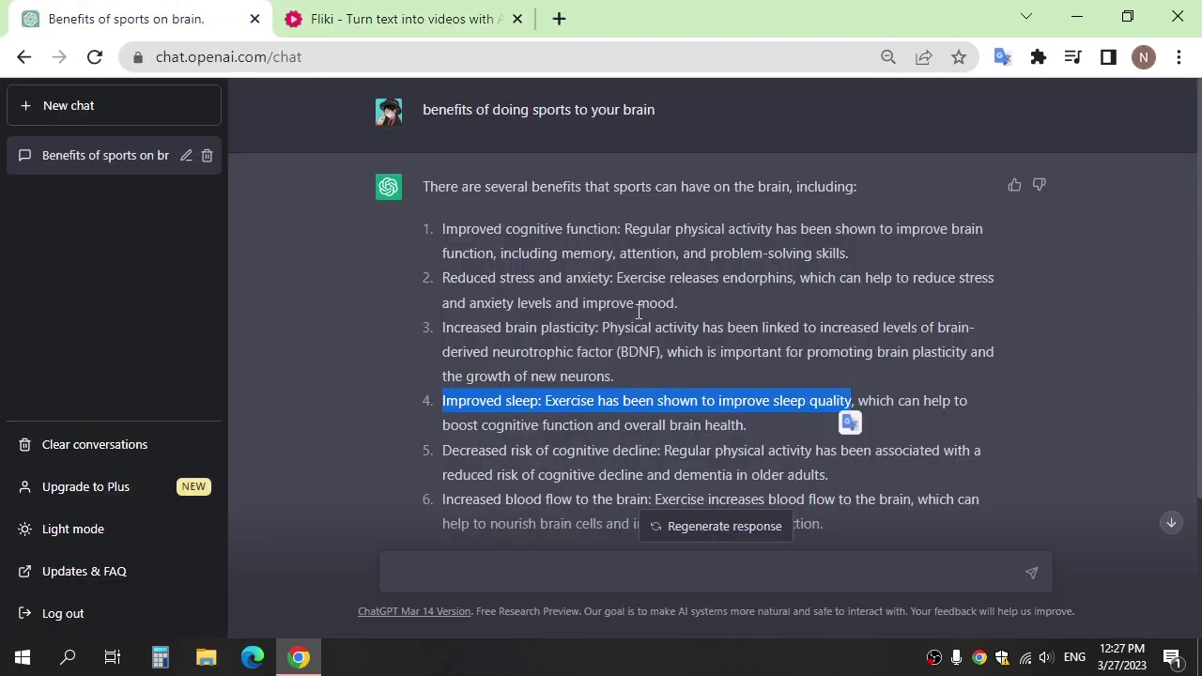
{"action": "left_click_drag", "start_coordinate": [443, 316], "coordinate": [880, 322]}
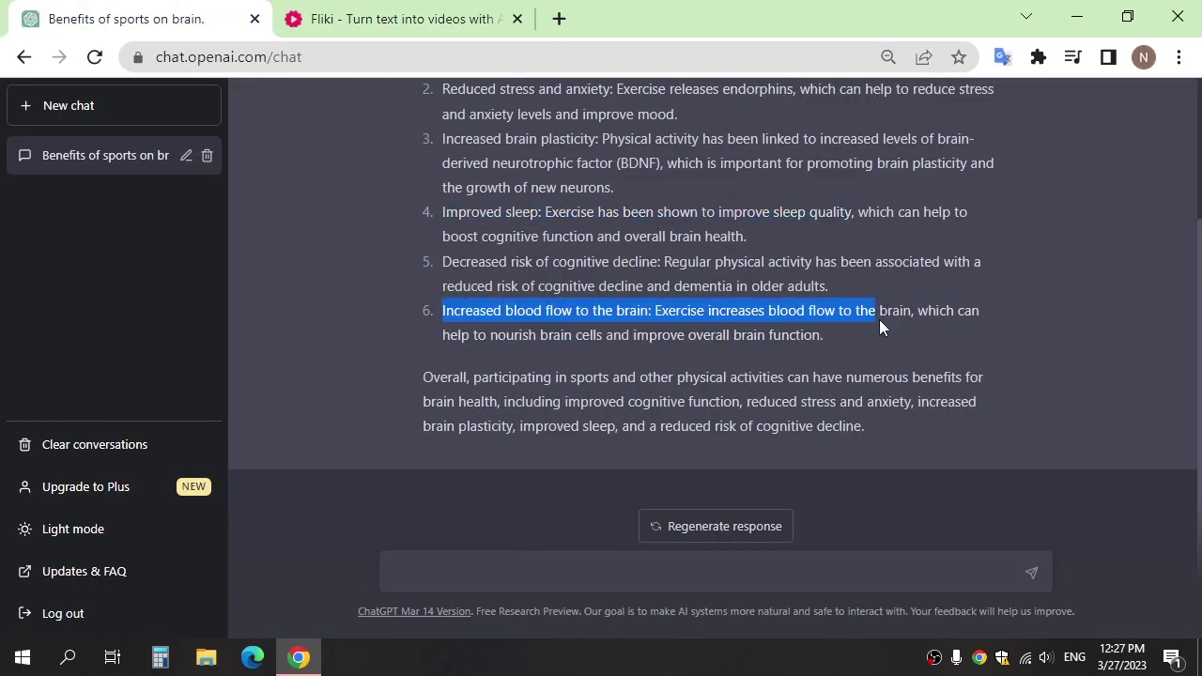
{"action": "key", "text": "ctrl+c"}
{"action": "left_click", "coordinate": [382, 16]}
{"action": "key", "text": "ctrl+v"}
Step: Illustrate the scene with the pink brain clip from a 'brain' search and preview it
{"action": "left_click", "coordinate": [623, 488]}
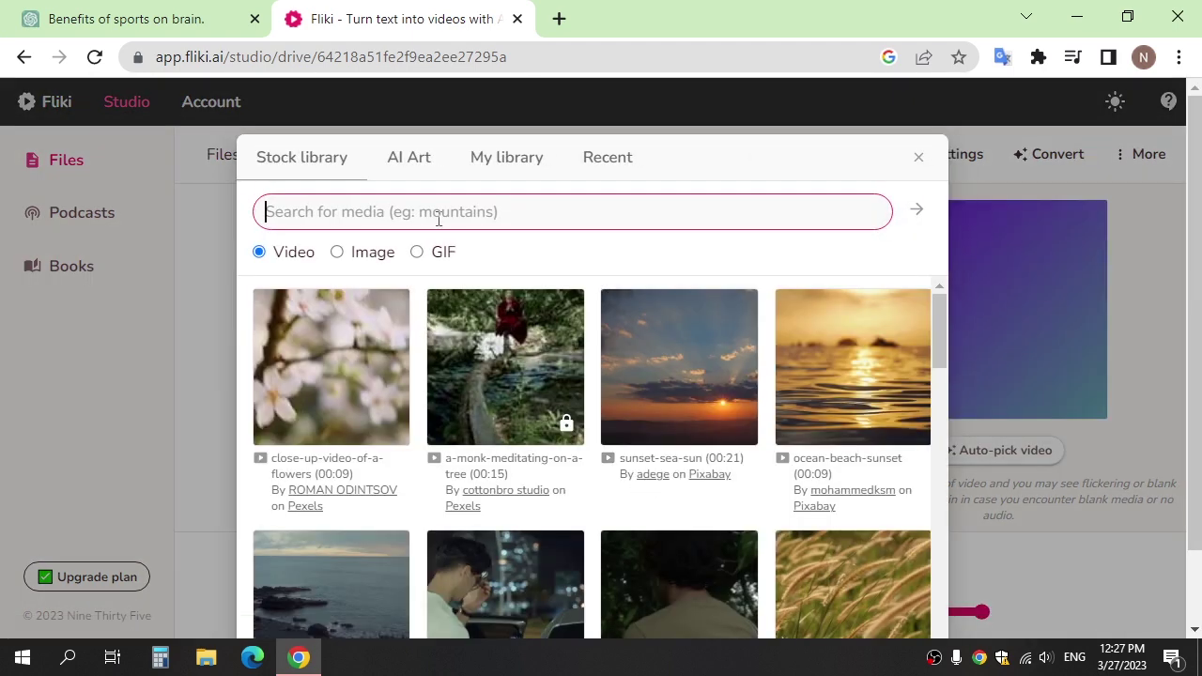
{"action": "type", "text": "blood breain"}
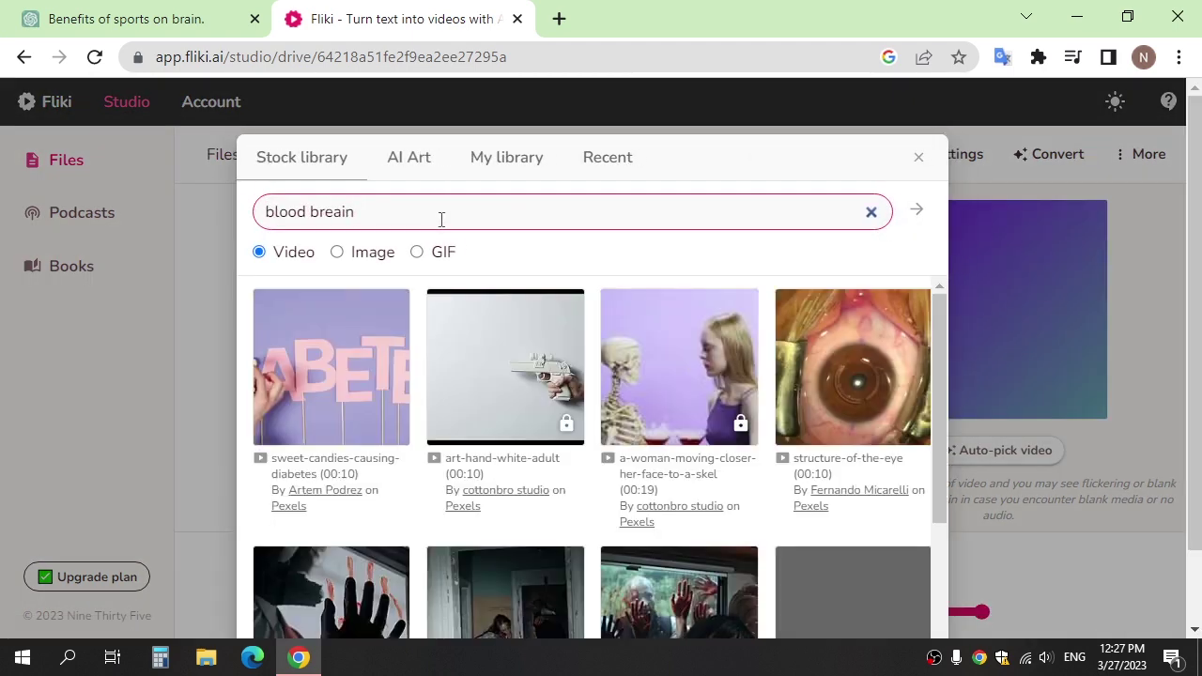
{"action": "key", "text": "Left"}
{"action": "key", "text": "Left"}
{"action": "key", "text": "Left"}
{"action": "key", "text": "BackSpace"}
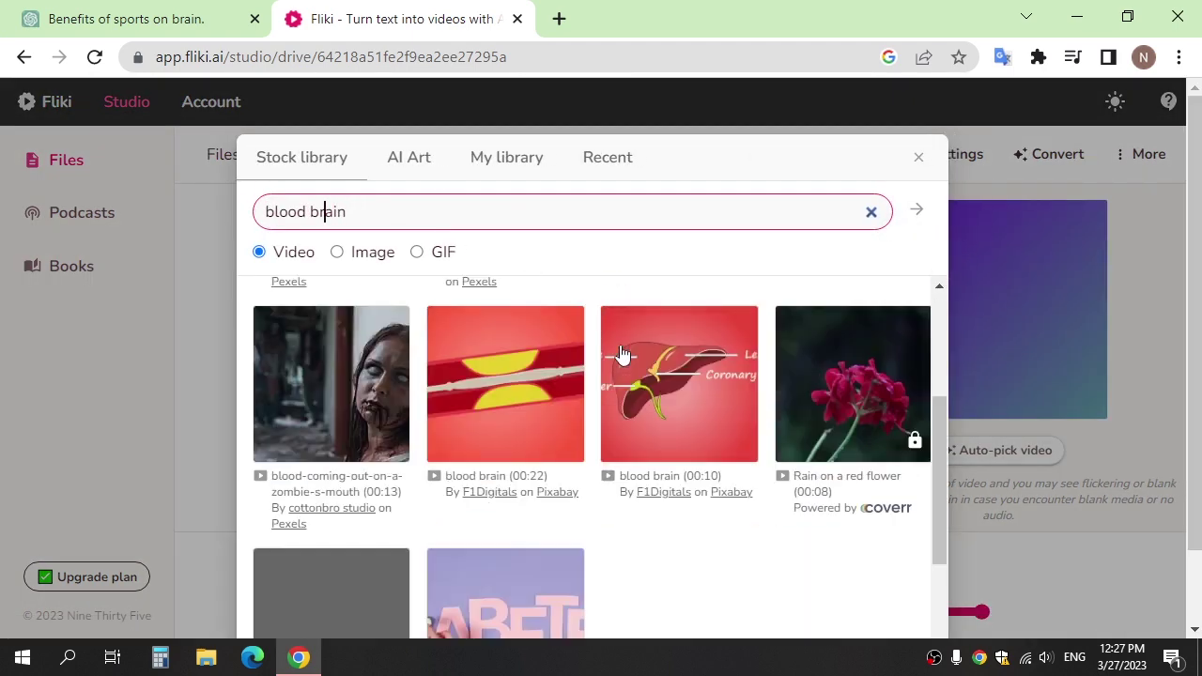
{"action": "double_click", "coordinate": [288, 212]}
{"action": "key", "text": "BackSpace"}
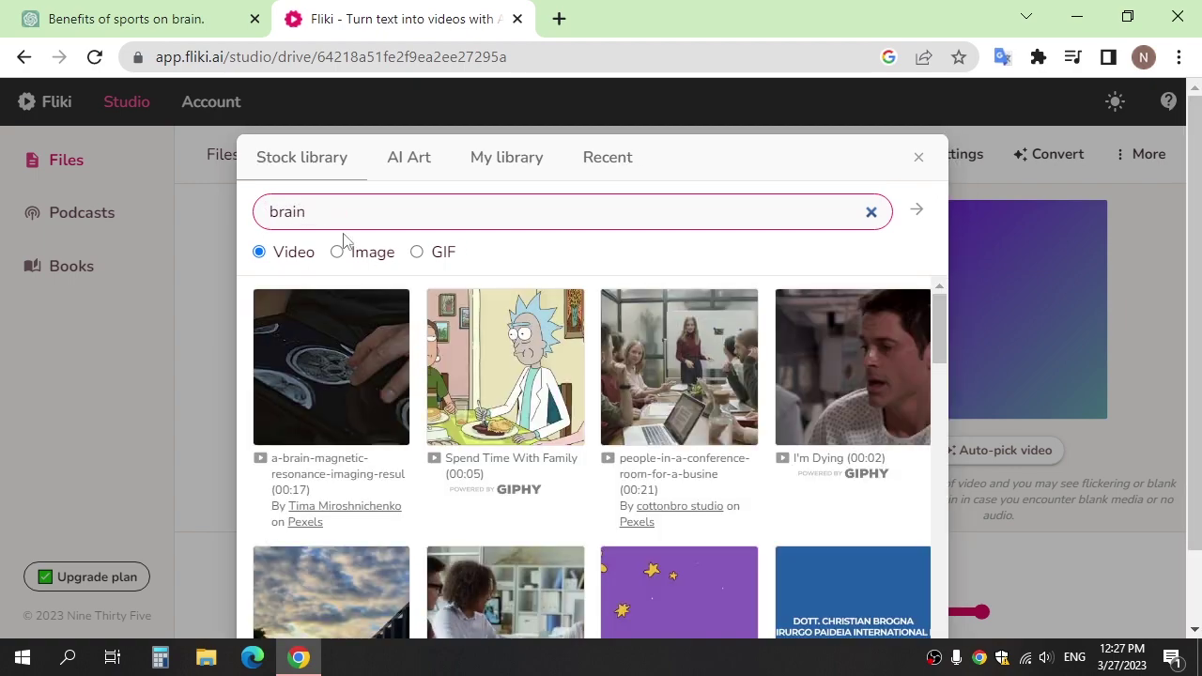
{"action": "scroll", "coordinate": [697, 277], "scroll_direction": "down", "scroll_amount": 5}
{"action": "scroll", "coordinate": [697, 310], "scroll_direction": "down", "scroll_amount": 8}
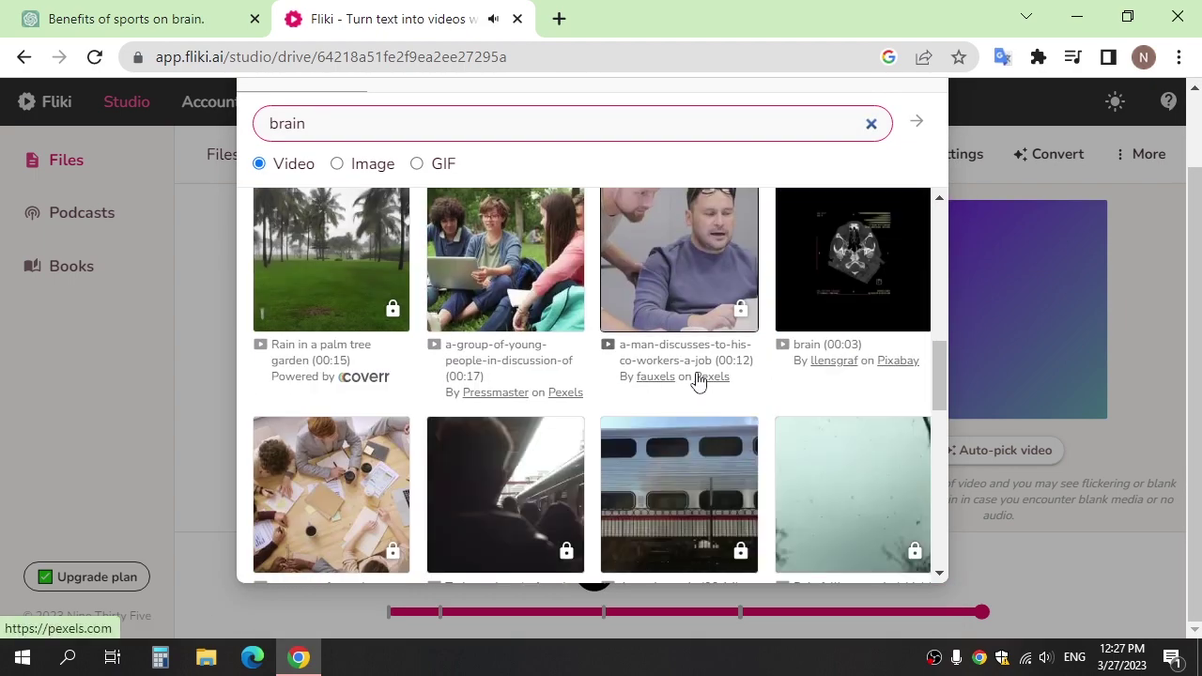
{"action": "scroll", "coordinate": [586, 457], "scroll_direction": "down", "scroll_amount": 10}
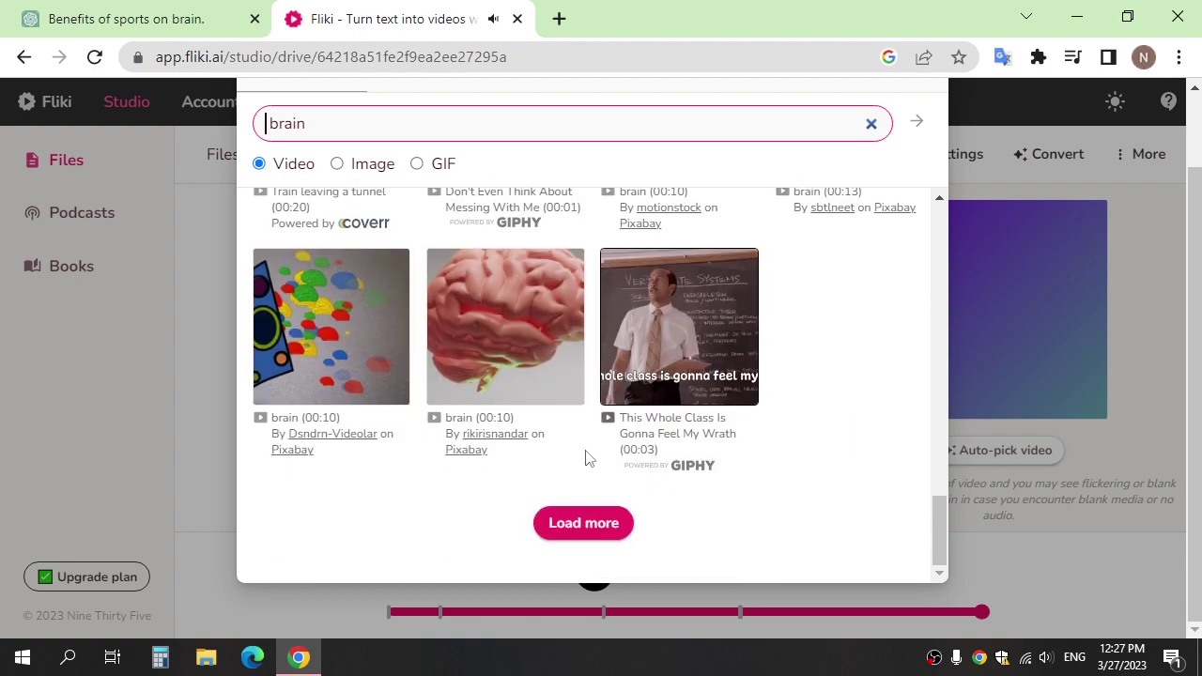
{"action": "left_click", "coordinate": [528, 353]}
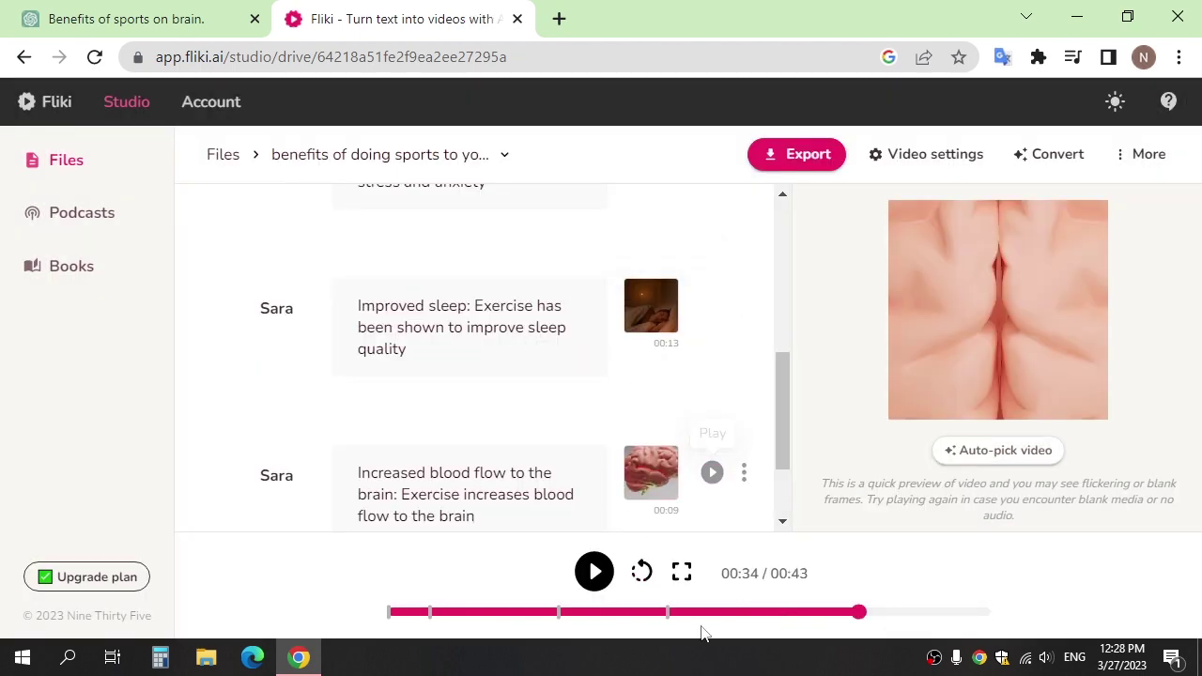
{"action": "scroll", "coordinate": [535, 443], "scroll_direction": "down", "scroll_amount": 2}
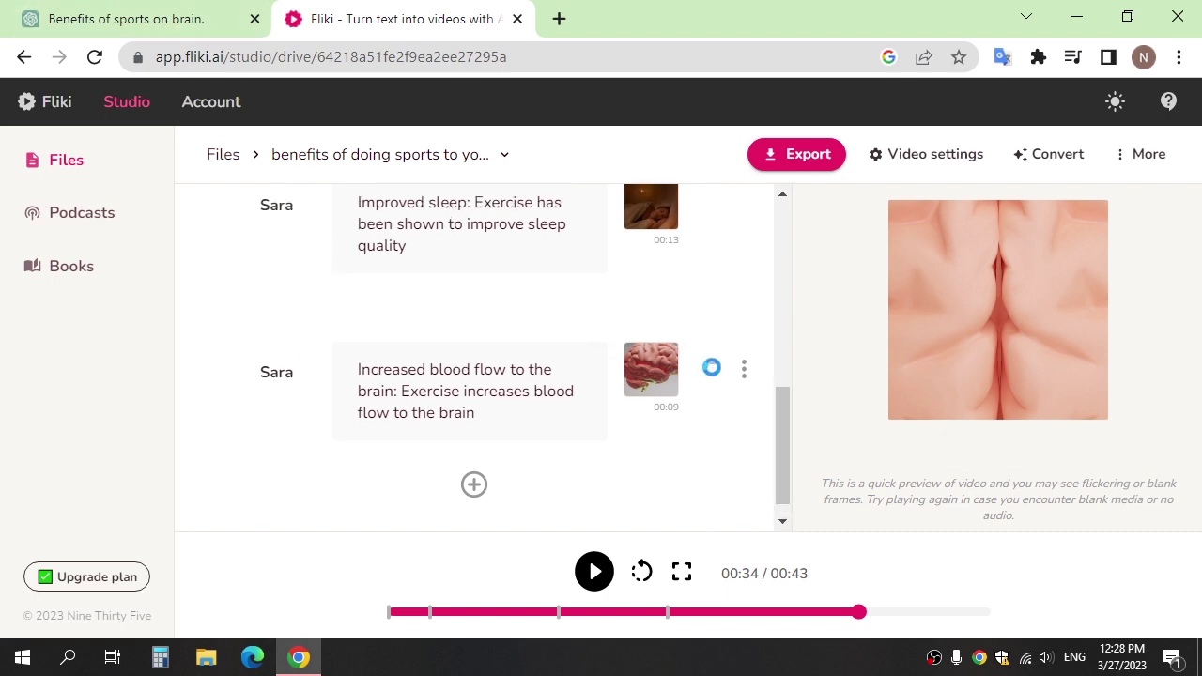
{"action": "left_click", "coordinate": [712, 369]}
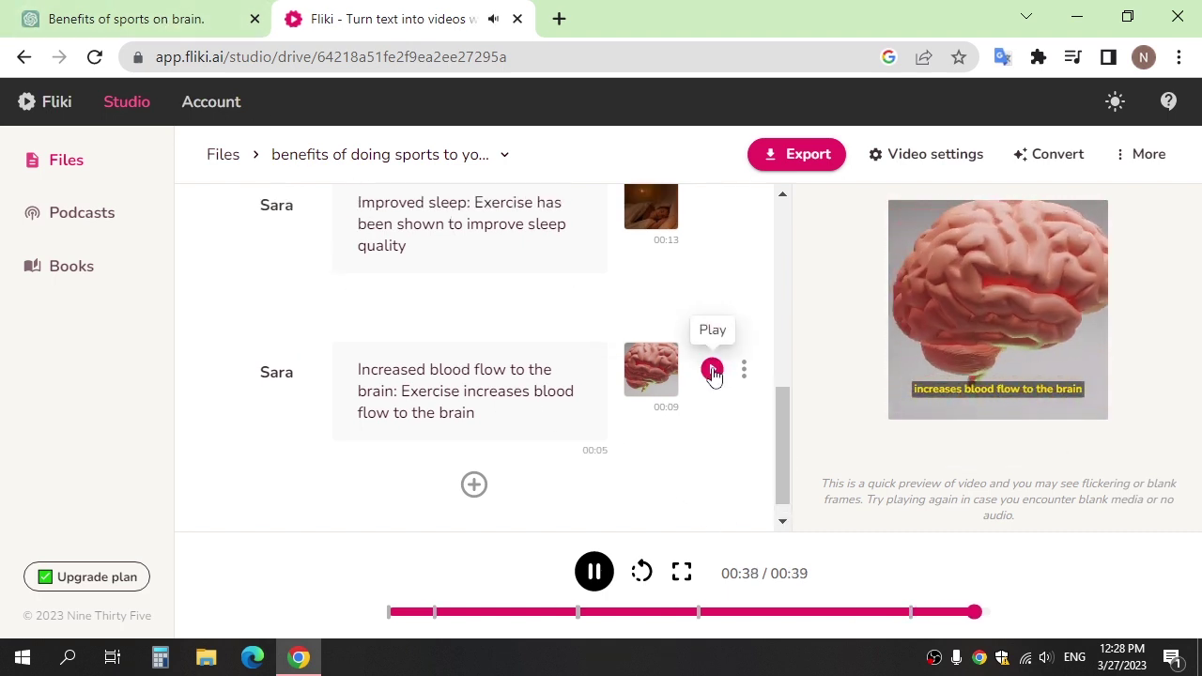
Step: Save the video size as Landscape (YouTube, Facebook, Twitter, LinkedIn) and start the export
{"action": "left_click", "coordinate": [930, 169]}
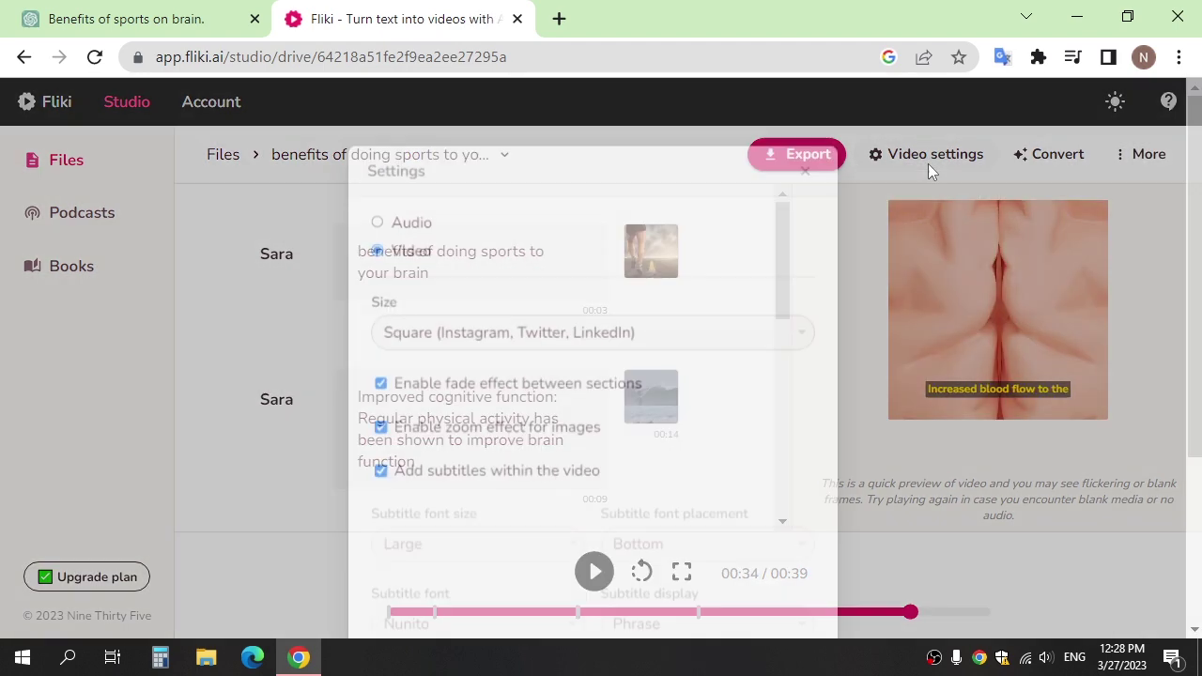
{"action": "left_click", "coordinate": [531, 340]}
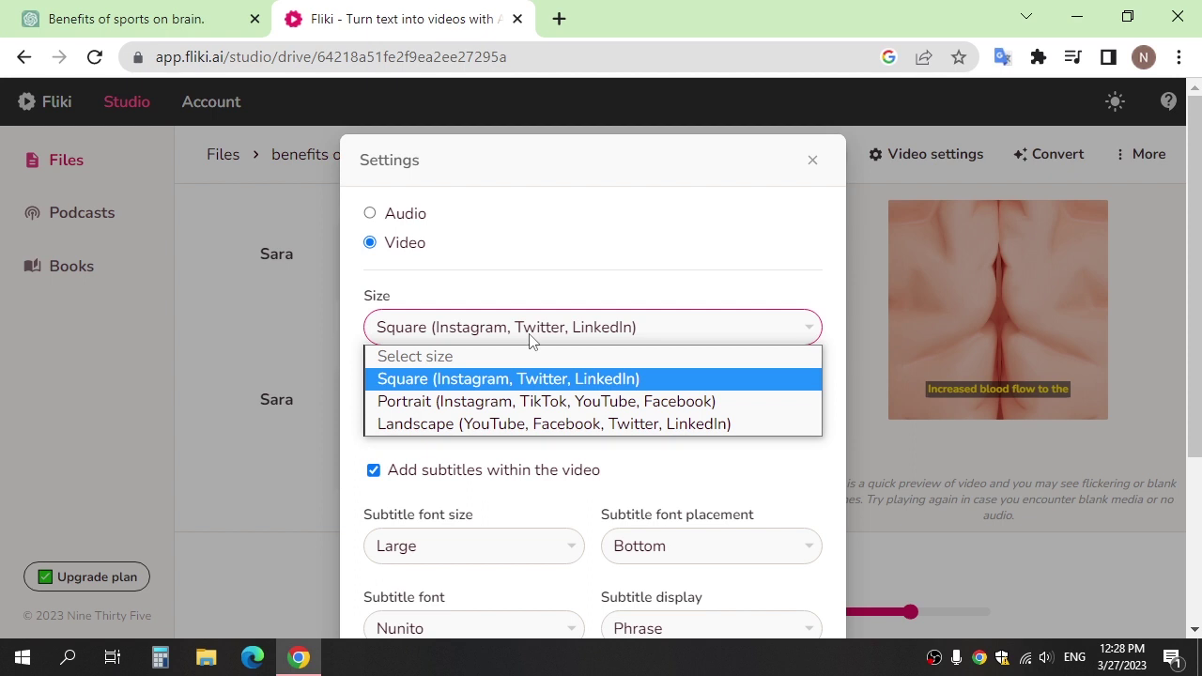
{"action": "left_click", "coordinate": [510, 428]}
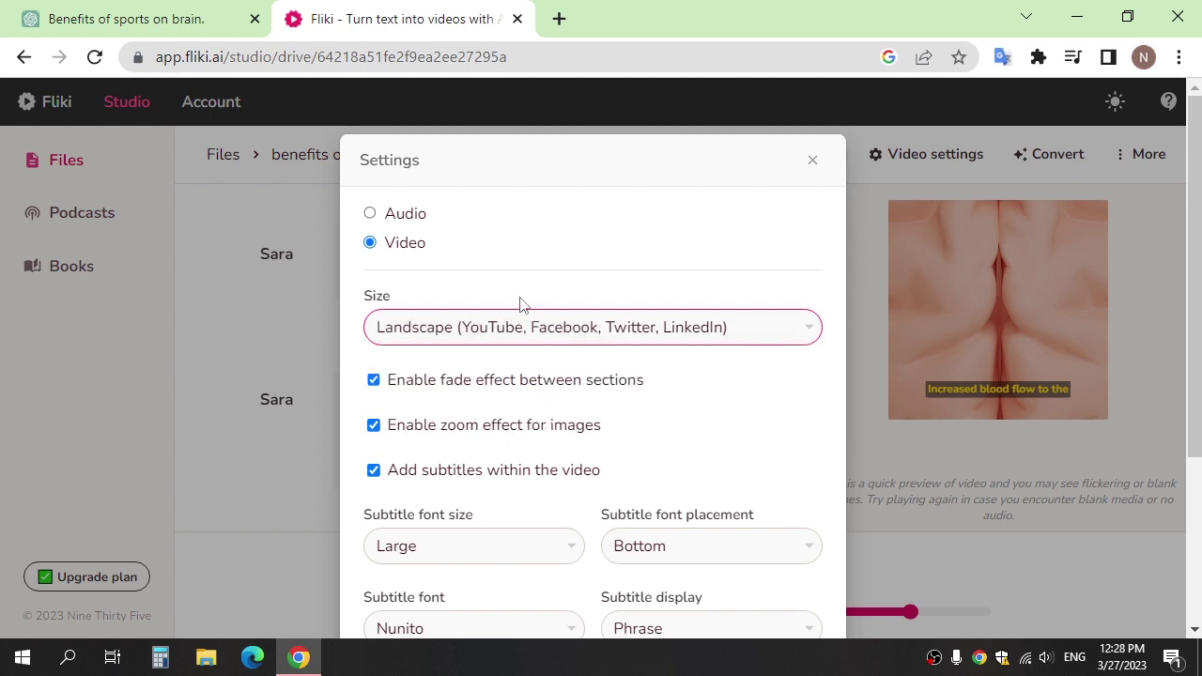
{"action": "scroll", "coordinate": [523, 301], "scroll_direction": "down", "scroll_amount": 3}
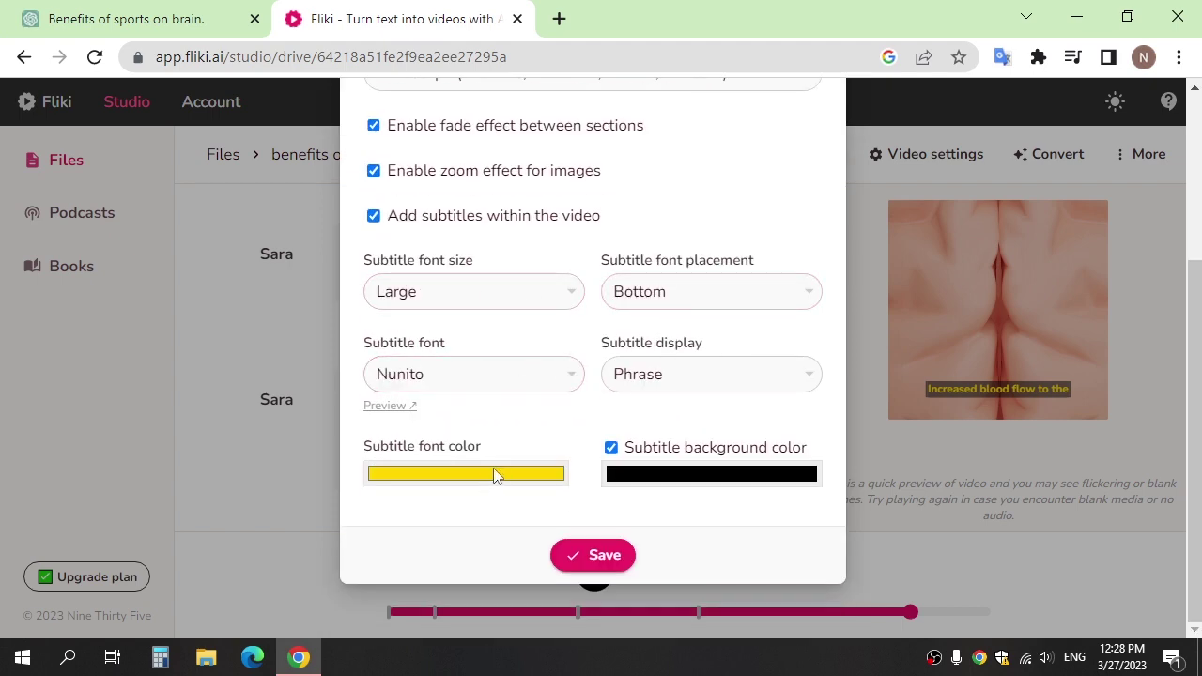
{"action": "left_click", "coordinate": [602, 555]}
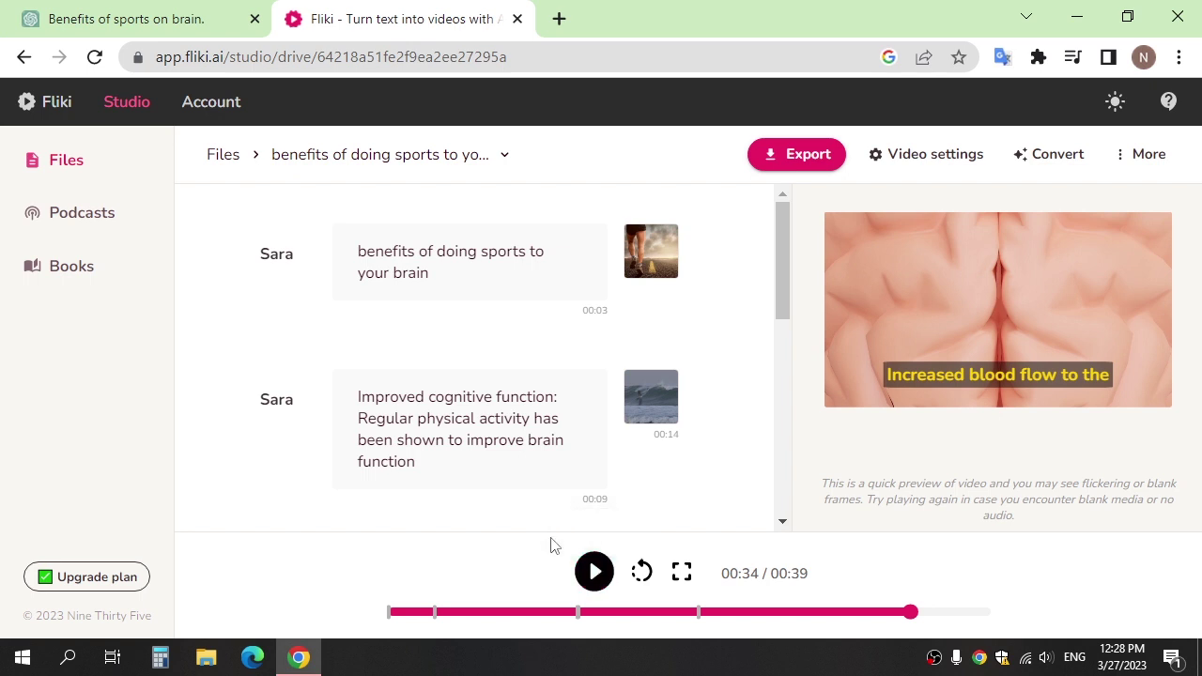
{"action": "left_click", "coordinate": [797, 155]}
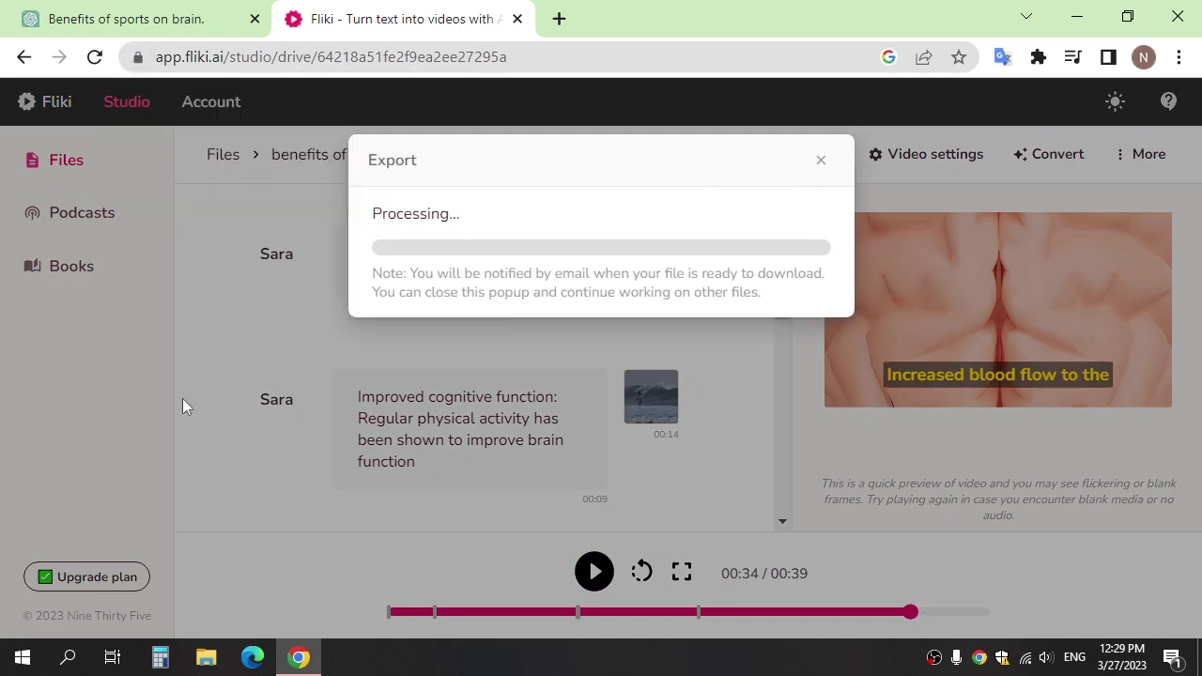